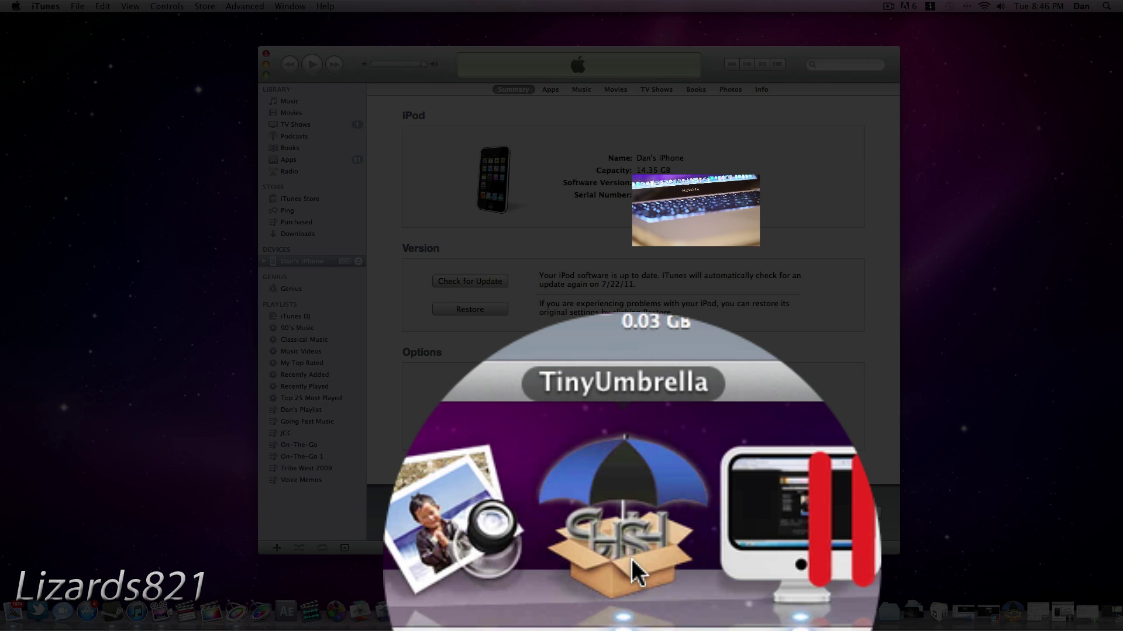
- Launch TinyUmbrella and view its Log: 4.1 and 4.2.1 SHSH saved, four files cached
left_click(632, 559)
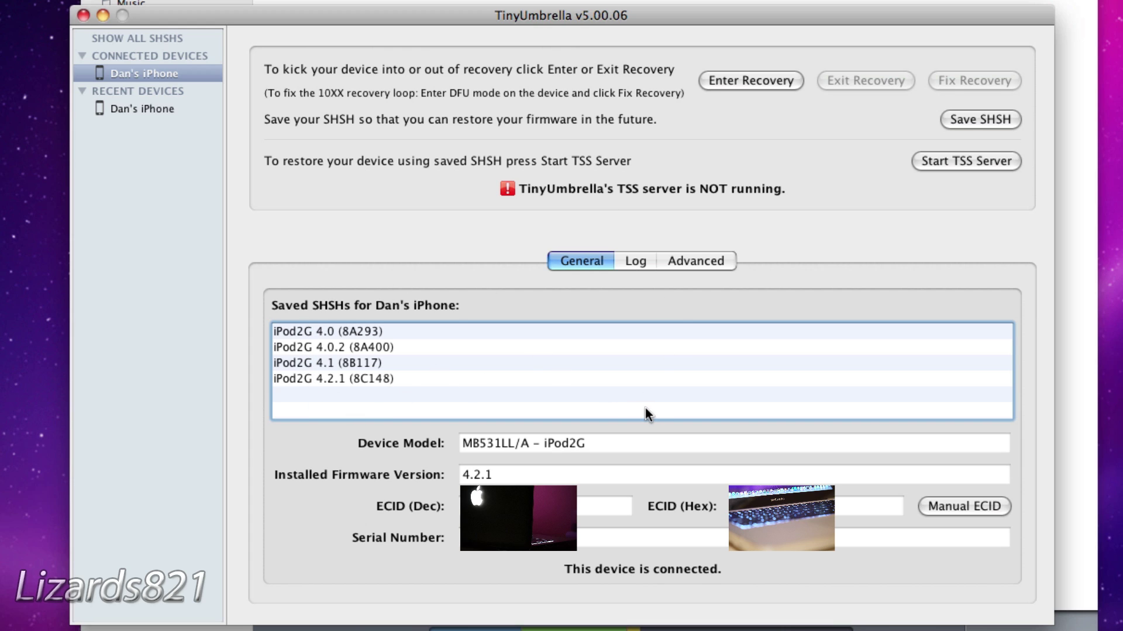
left_click(630, 258)
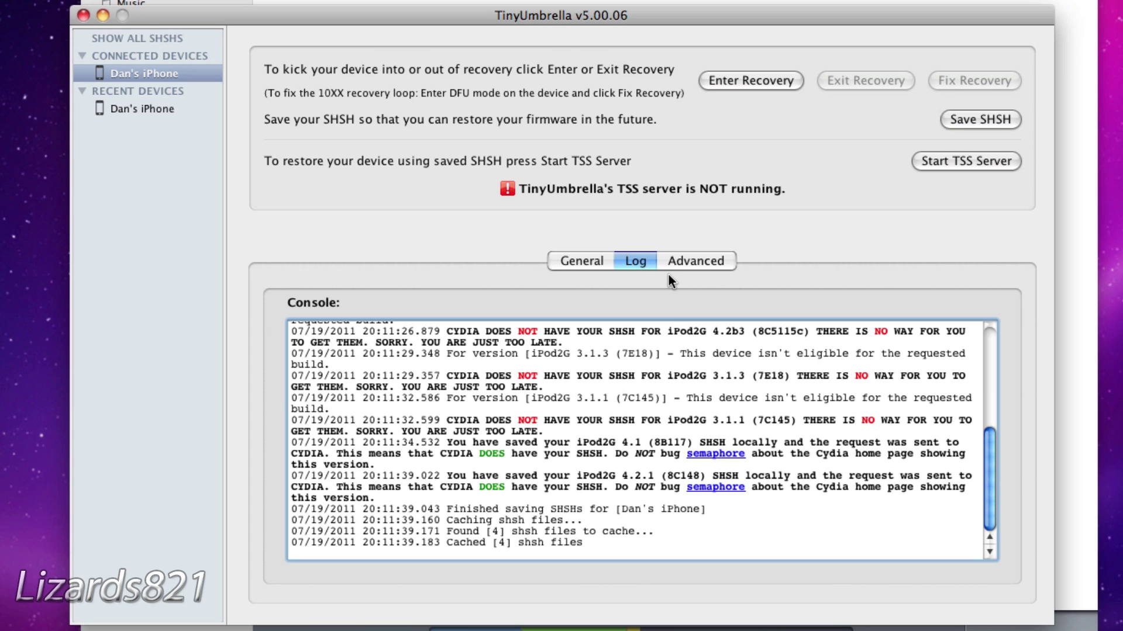
- Confirm every Advanced option is ticked, including Set Hosts to Cydia on Exit, then return to General
left_click(717, 261)
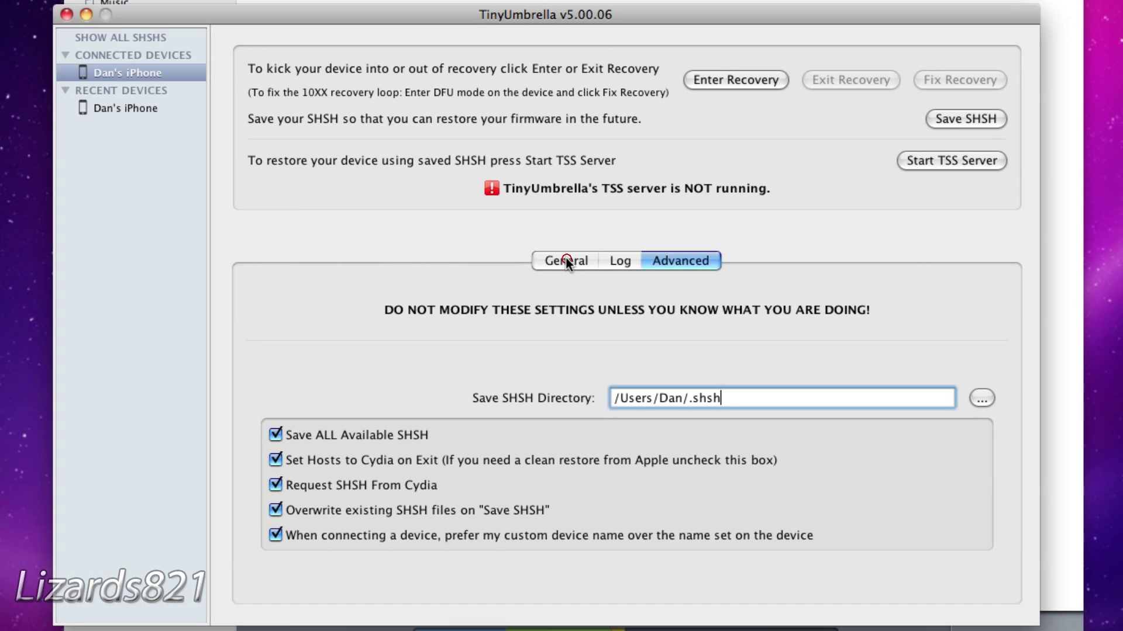
left_click(513, 139)
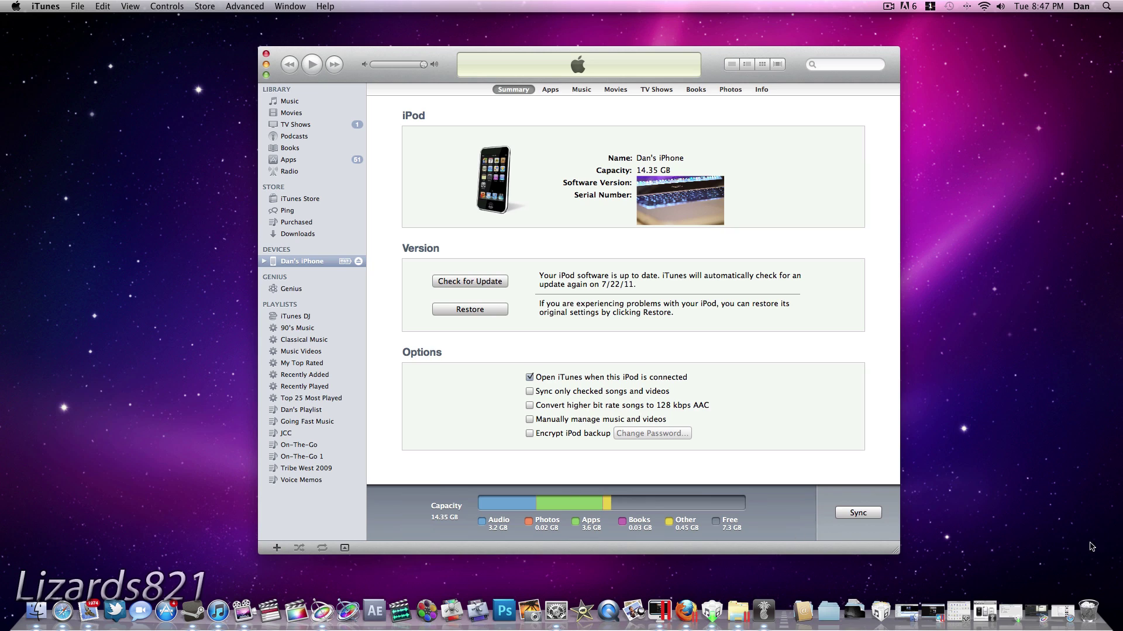
- Restore the YouTube page and highlight the 74.208.105.171 and 74.208.10.249 gs.apple.com hosts lines
left_click(1062, 611)
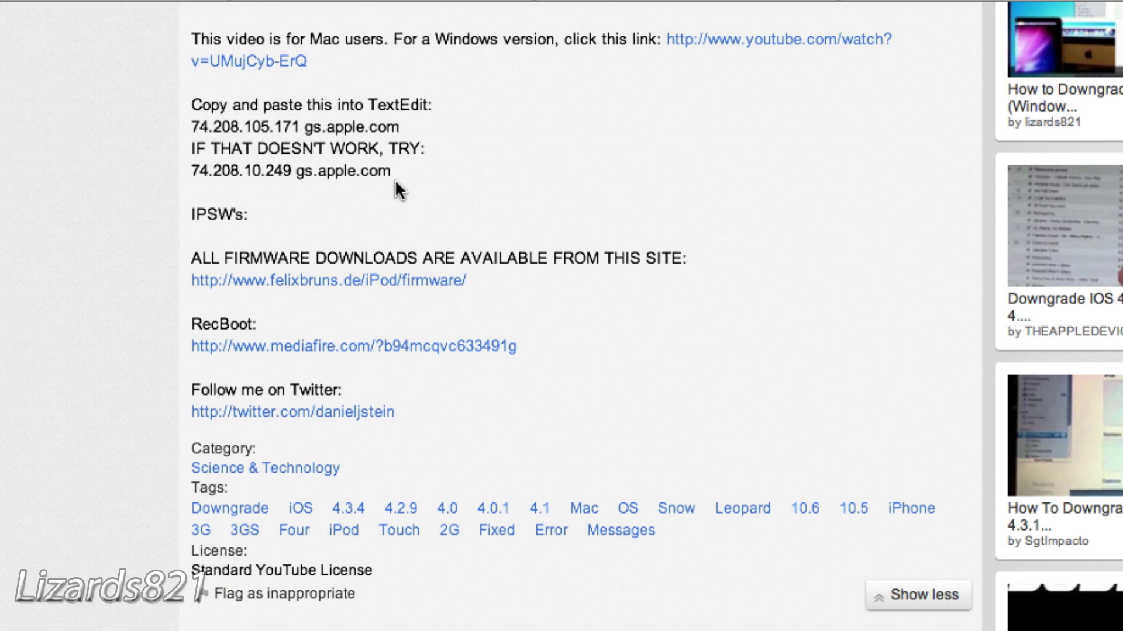
left_click_drag(395, 179, 234, 148)
left_click(222, 179)
left_click(192, 127)
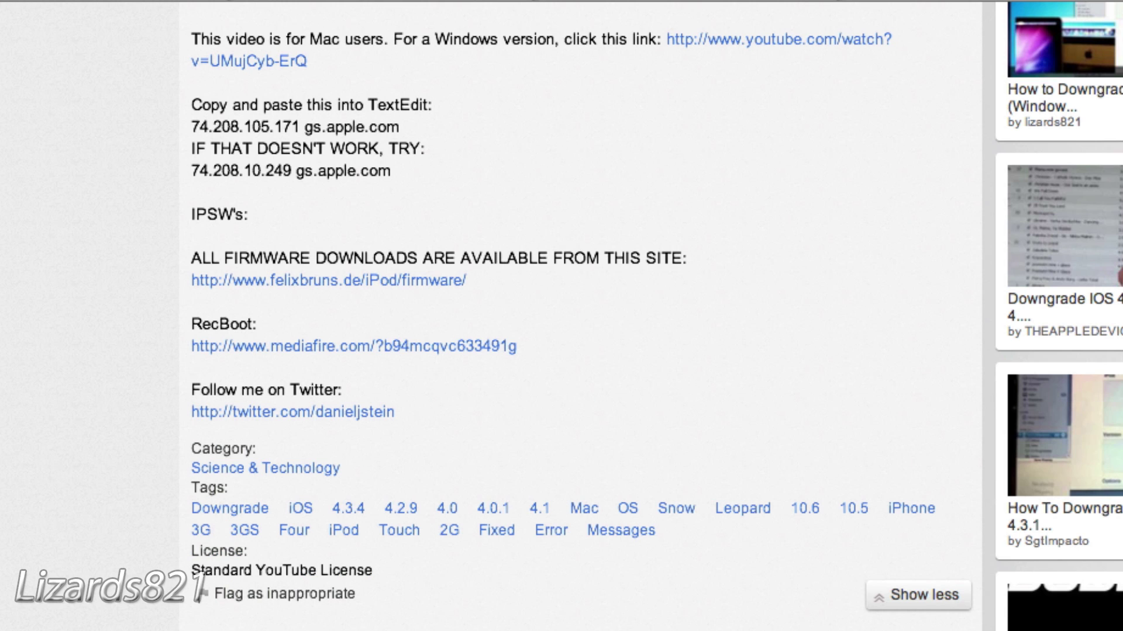
left_click(28, 378)
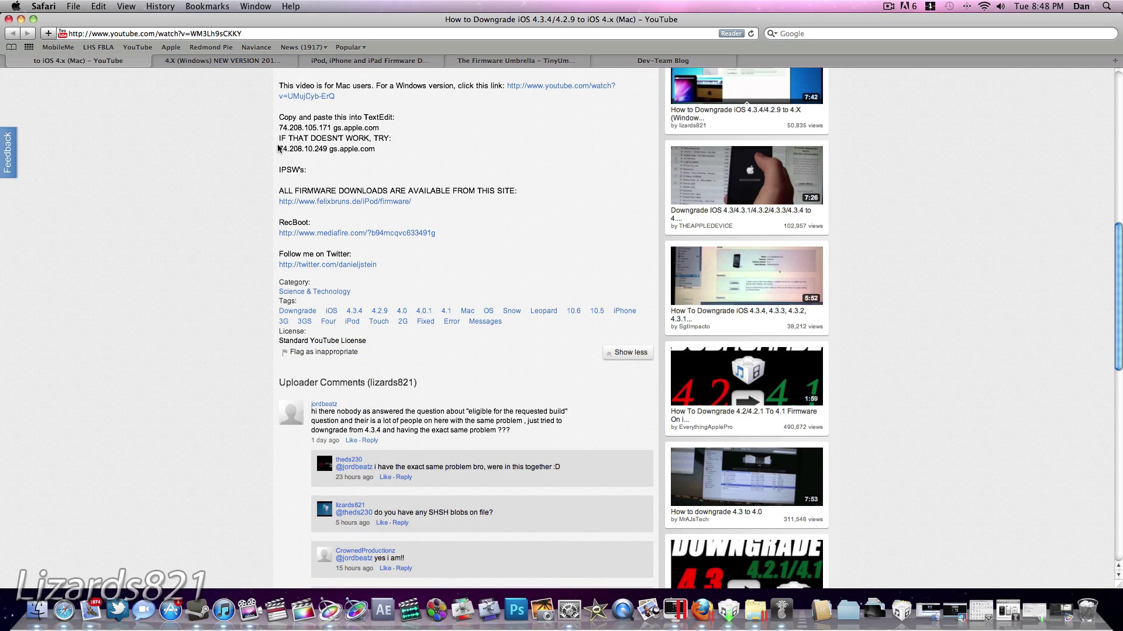
- Minimize Safari and open the Firewall section of Security preferences
left_click(21, 20)
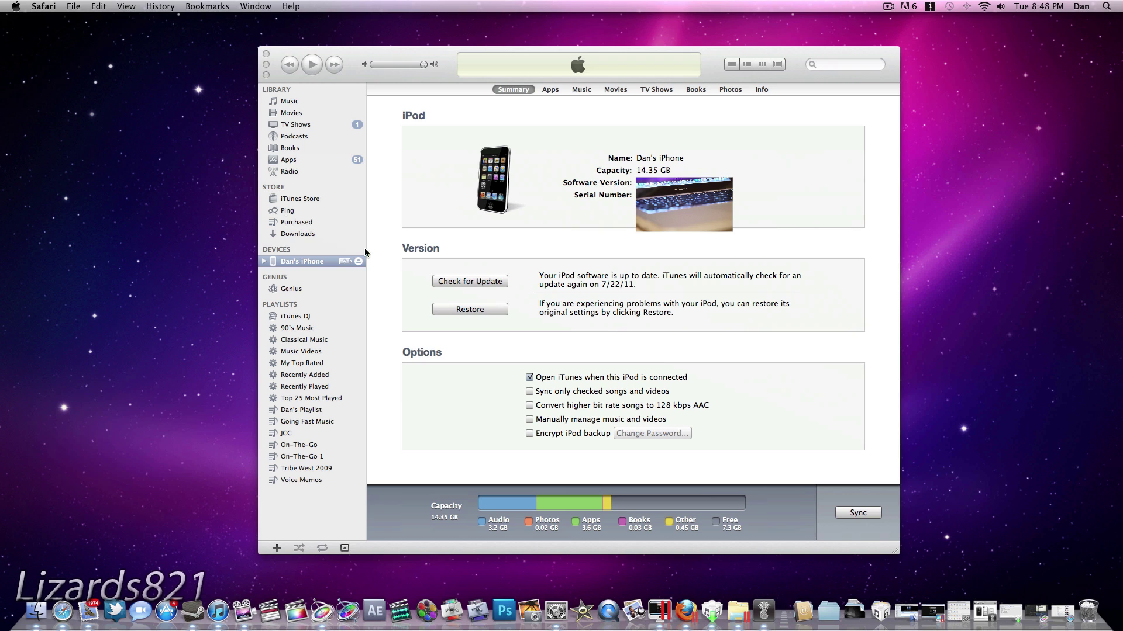
left_click(797, 353)
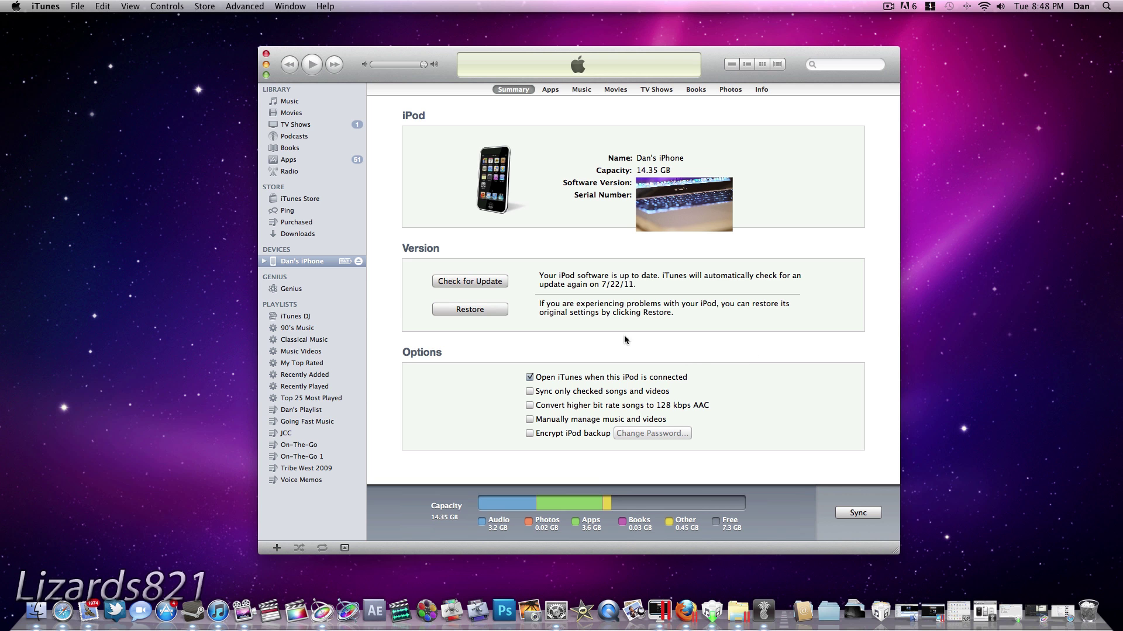
left_click(559, 622)
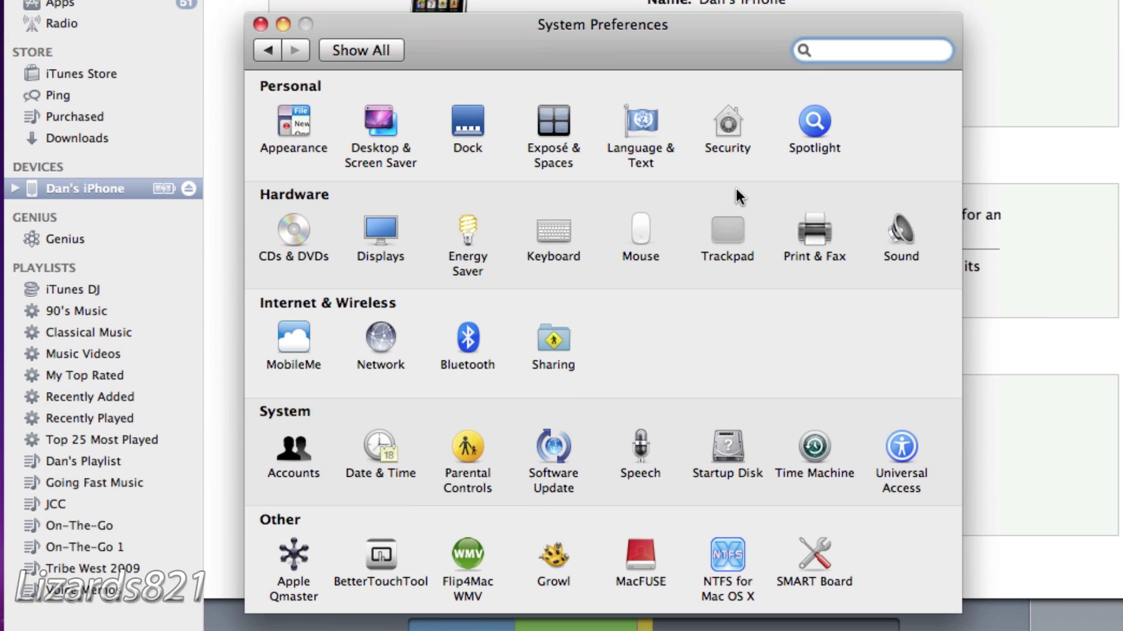
left_click(732, 129)
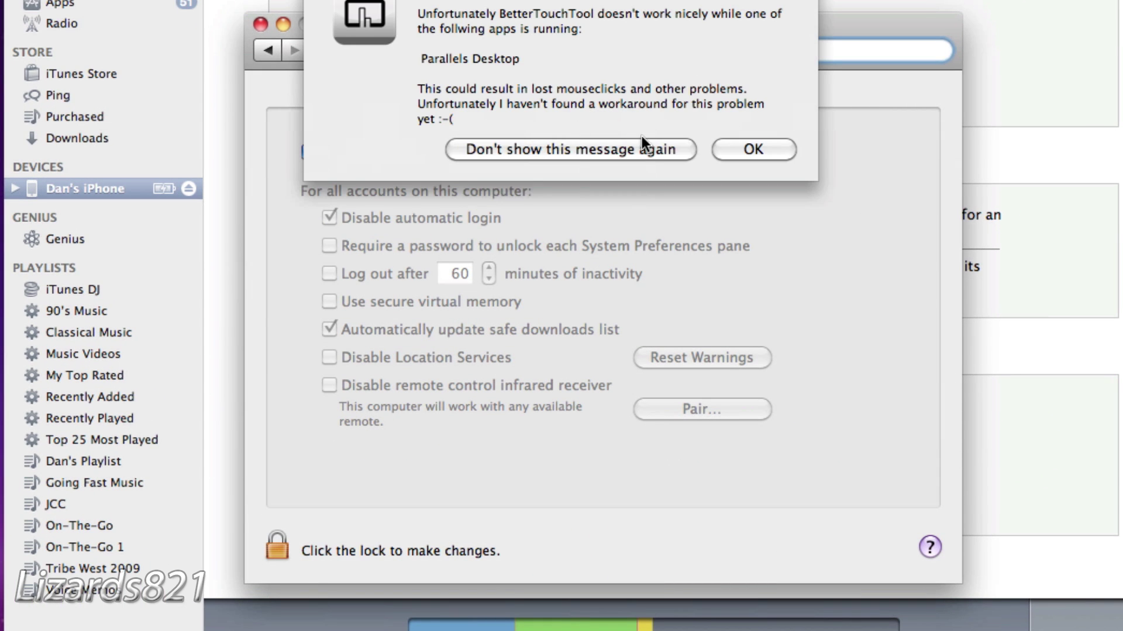
left_click(764, 145)
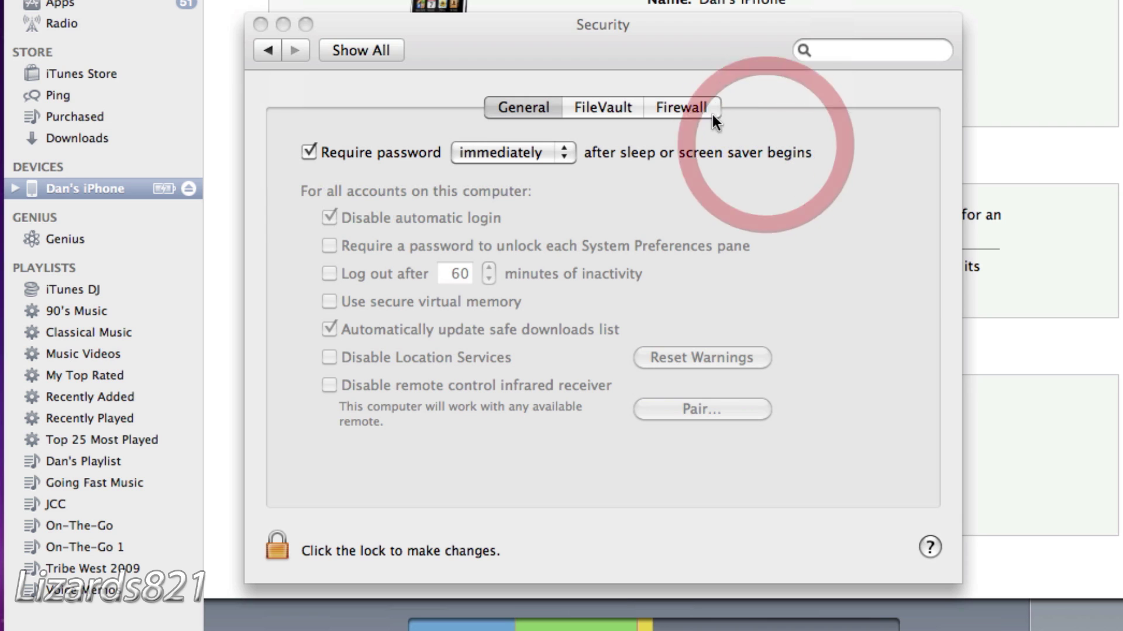
left_click(664, 117)
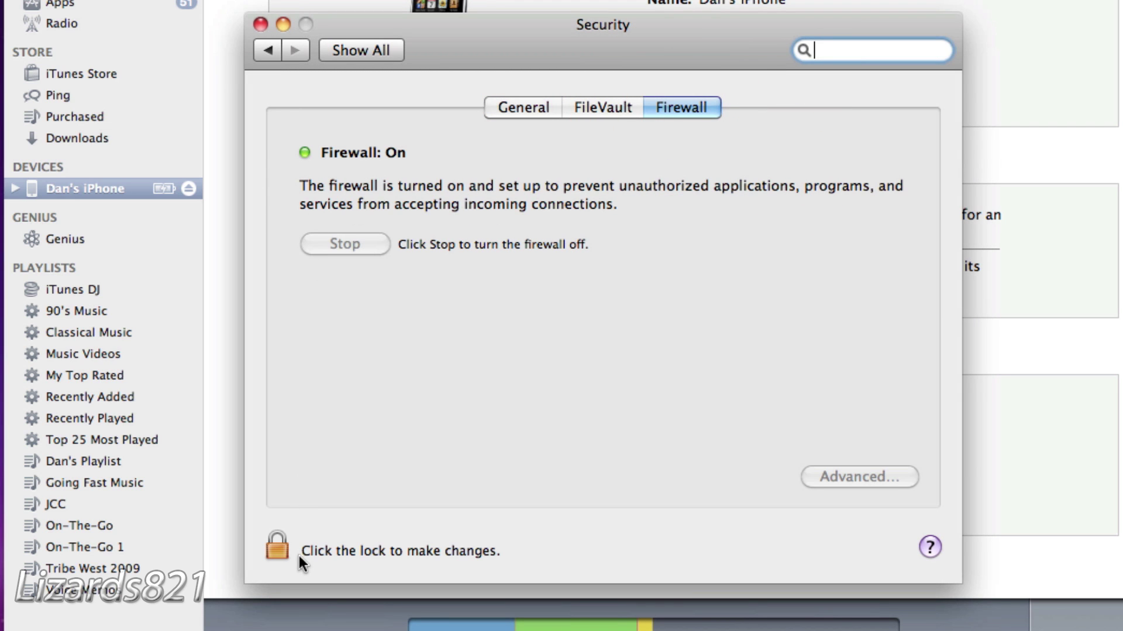
- Try unlocking the firewall settings, cancel the password prompt, and close System Preferences
left_click(283, 545)
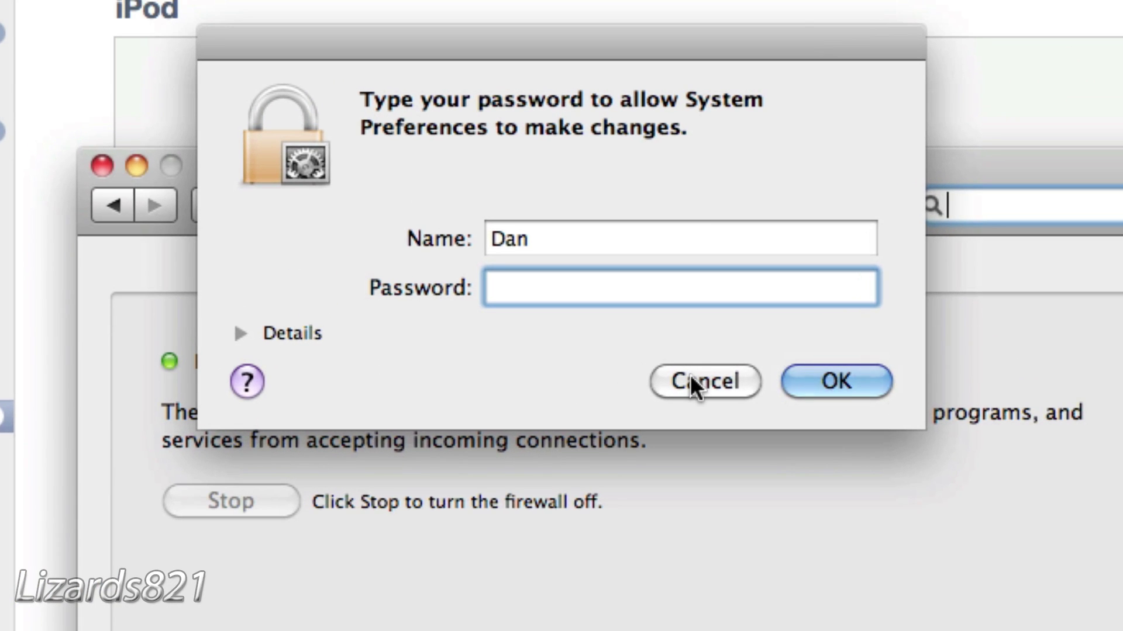
left_click(691, 380)
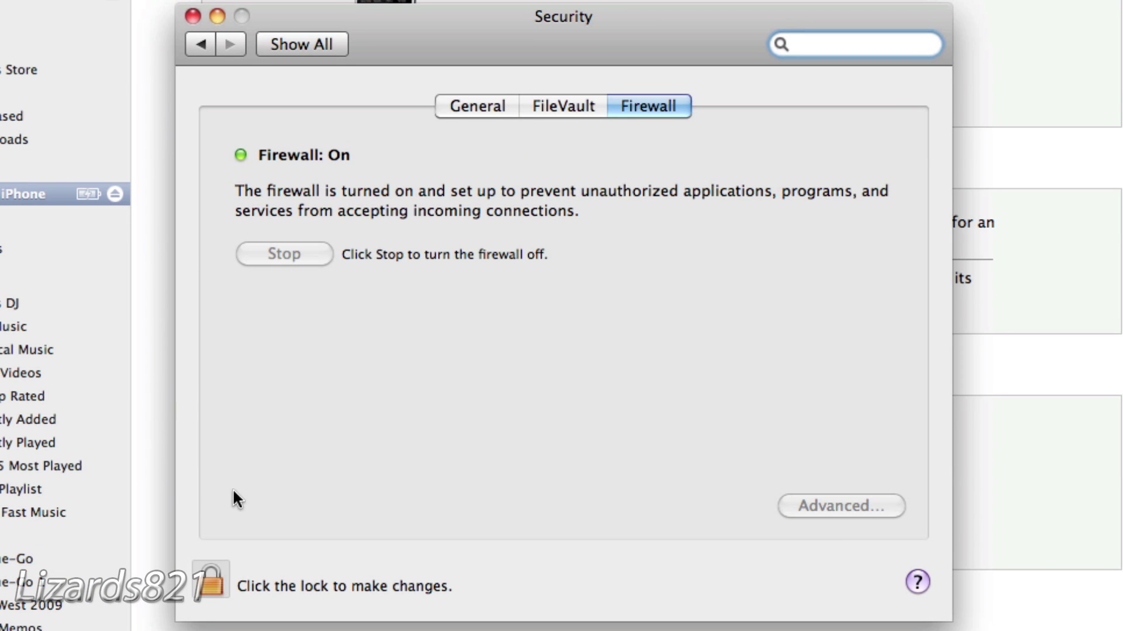
left_click(310, 208)
left_click(294, 55)
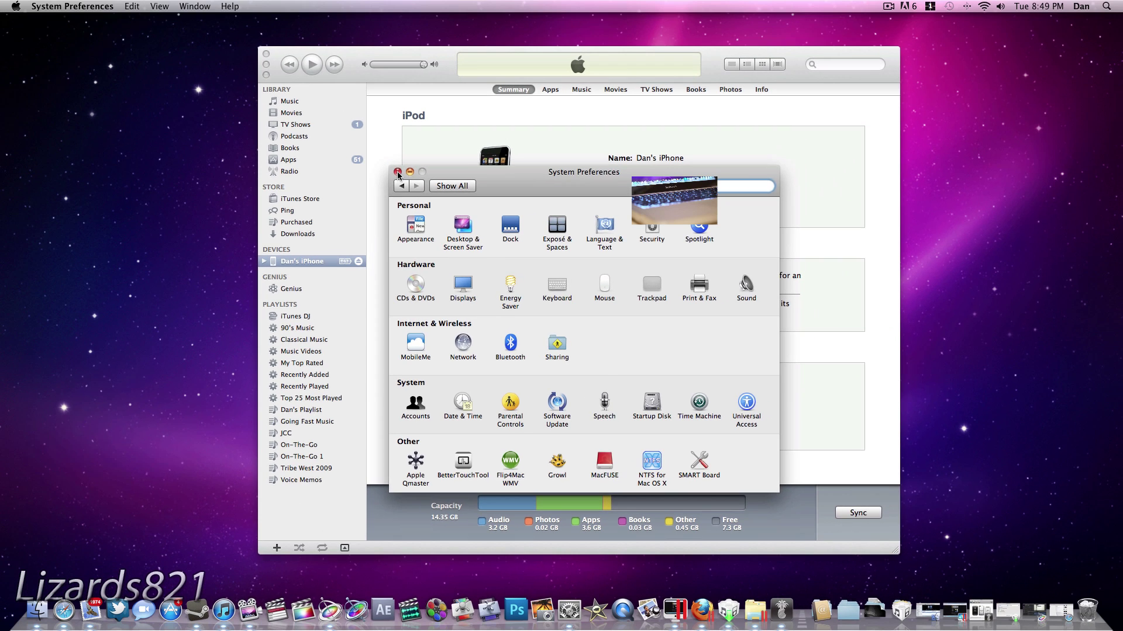
left_click(195, 17)
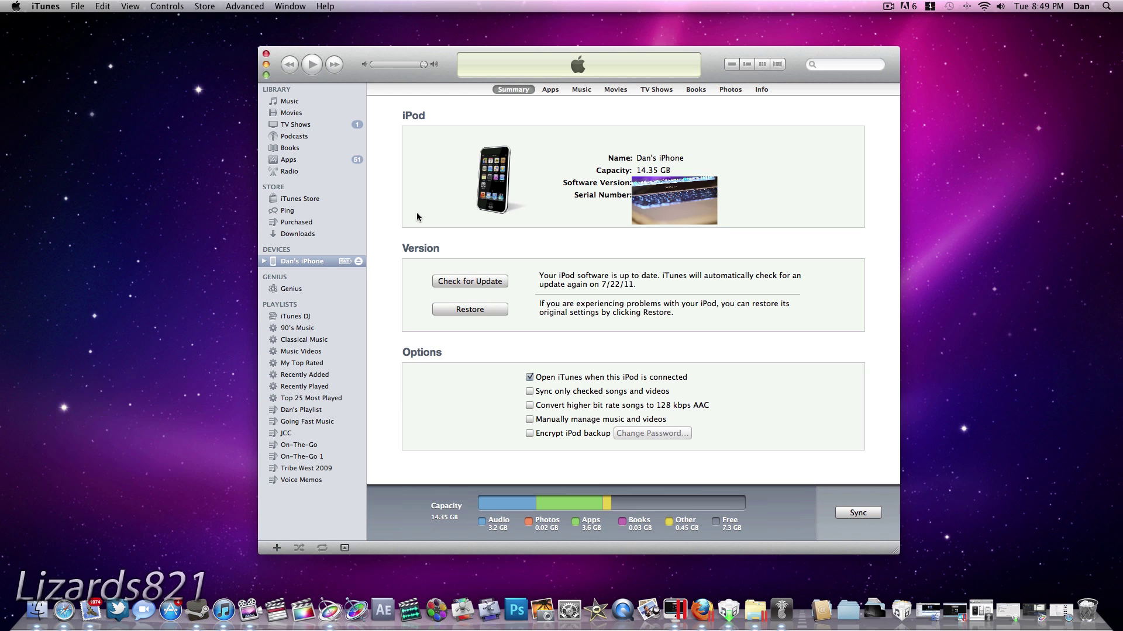
- In Safari, scroll the Dev-Team Blog down to the PwnageTool 4.3.3.1 mirrors and back up
left_click(63, 611)
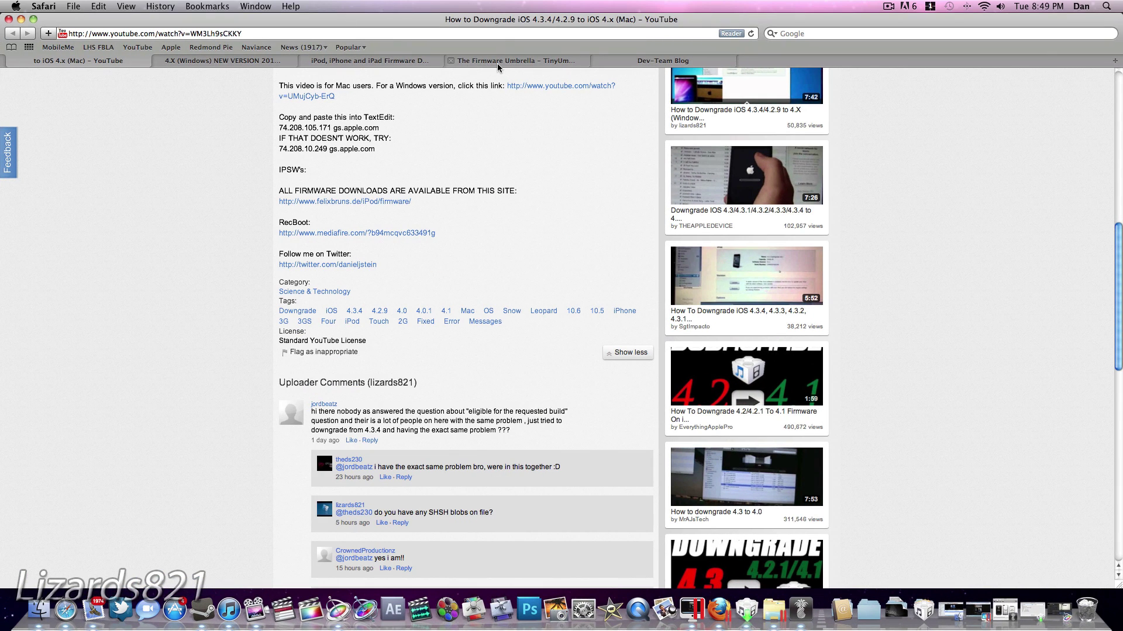
left_click(497, 63)
left_click(664, 63)
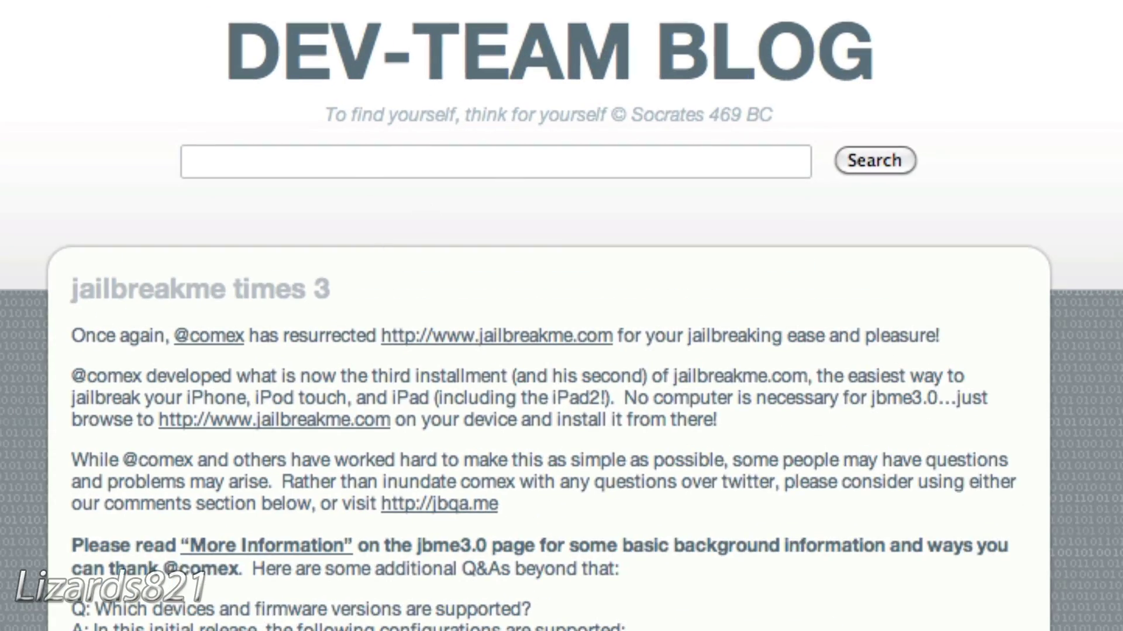
scroll(271, 258, "down", 20)
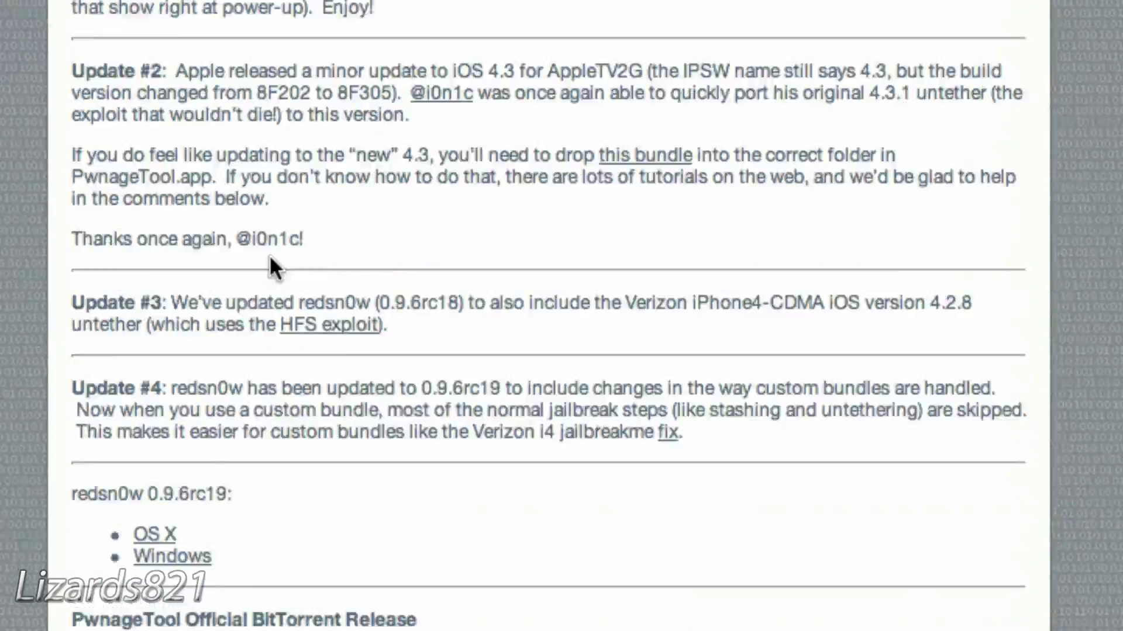
scroll(270, 263, "down", 10)
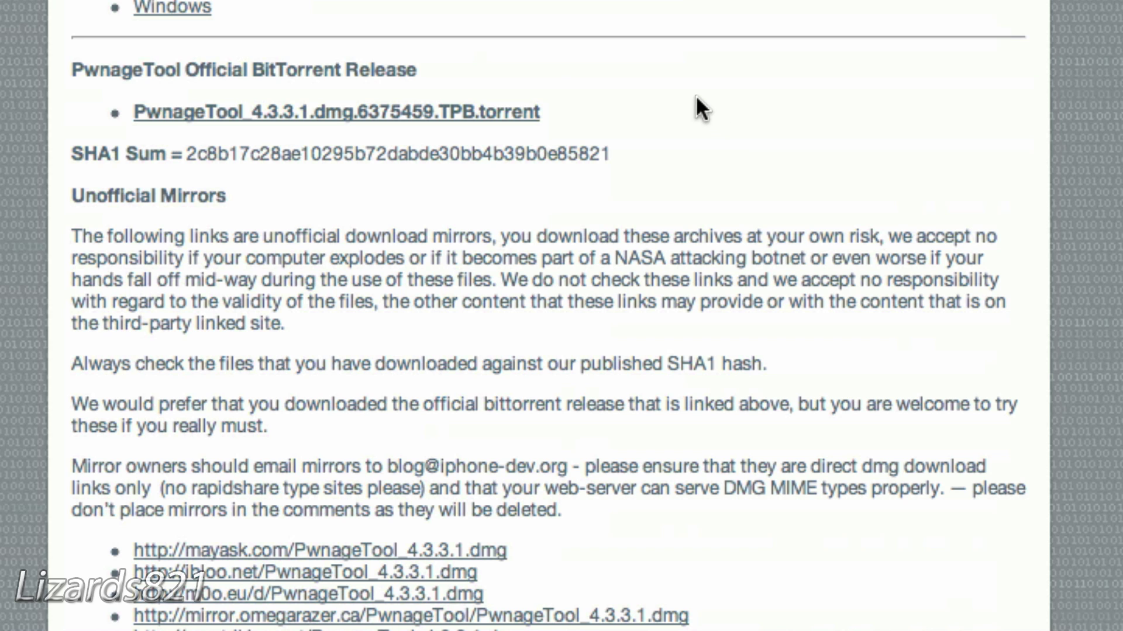
scroll(561, 135, "down", 8)
mouse_move(760, 620)
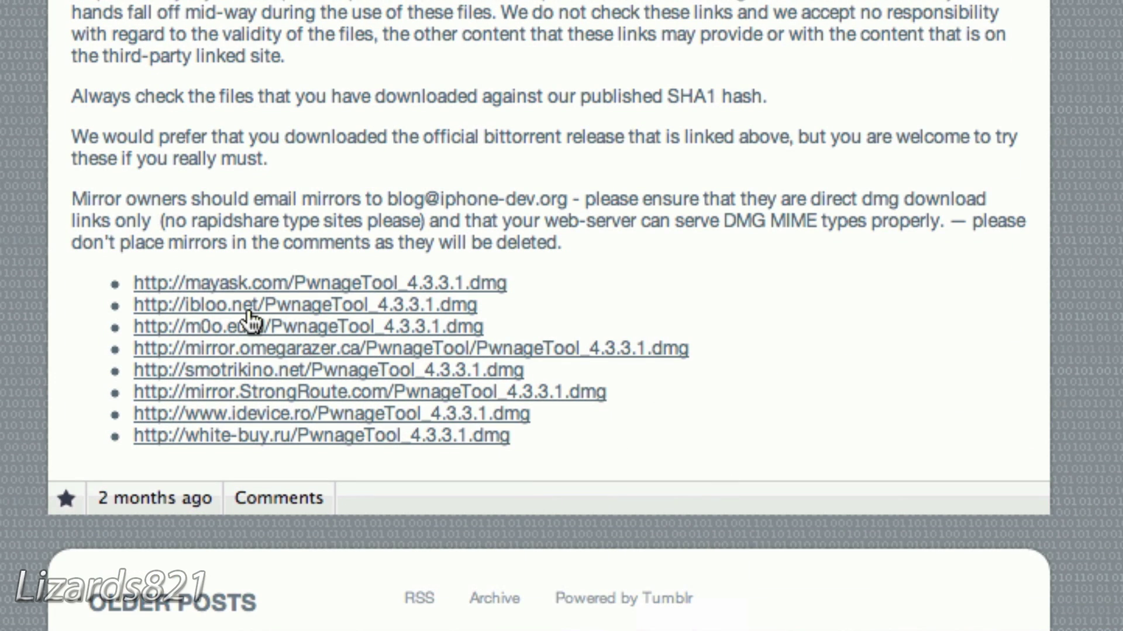
scroll(436, 180, "up", 15)
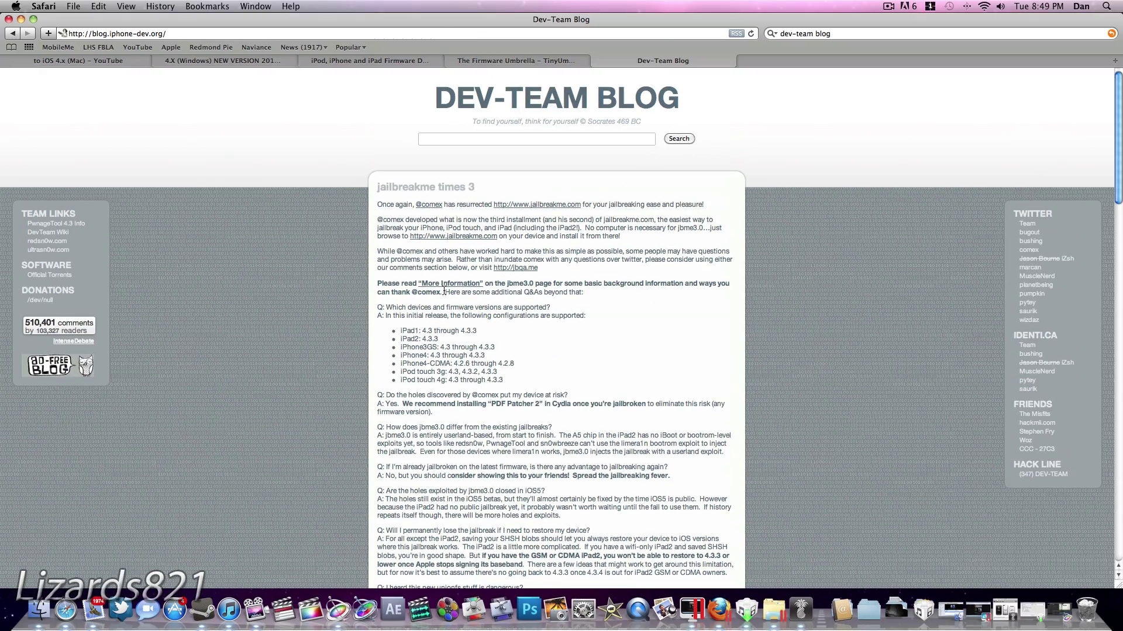
- Check The Firmware Umbrella and Dev-Team Blog tabs, then minimize Safari to reveal iTunes
left_click(528, 61)
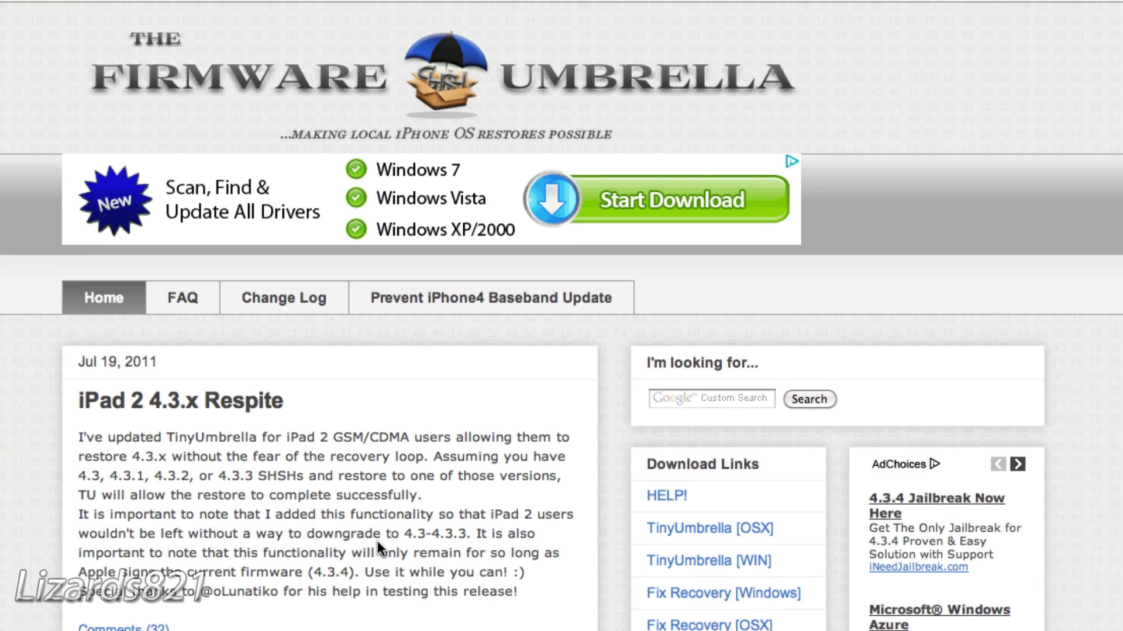
scroll(262, 259, "up", 6)
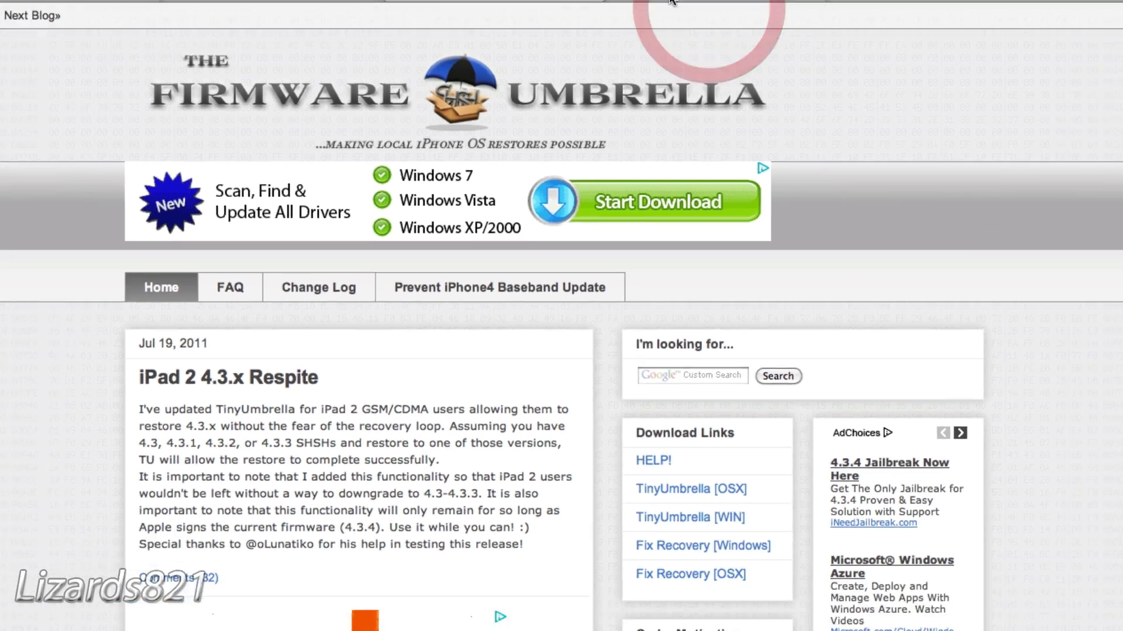
left_click(672, 58)
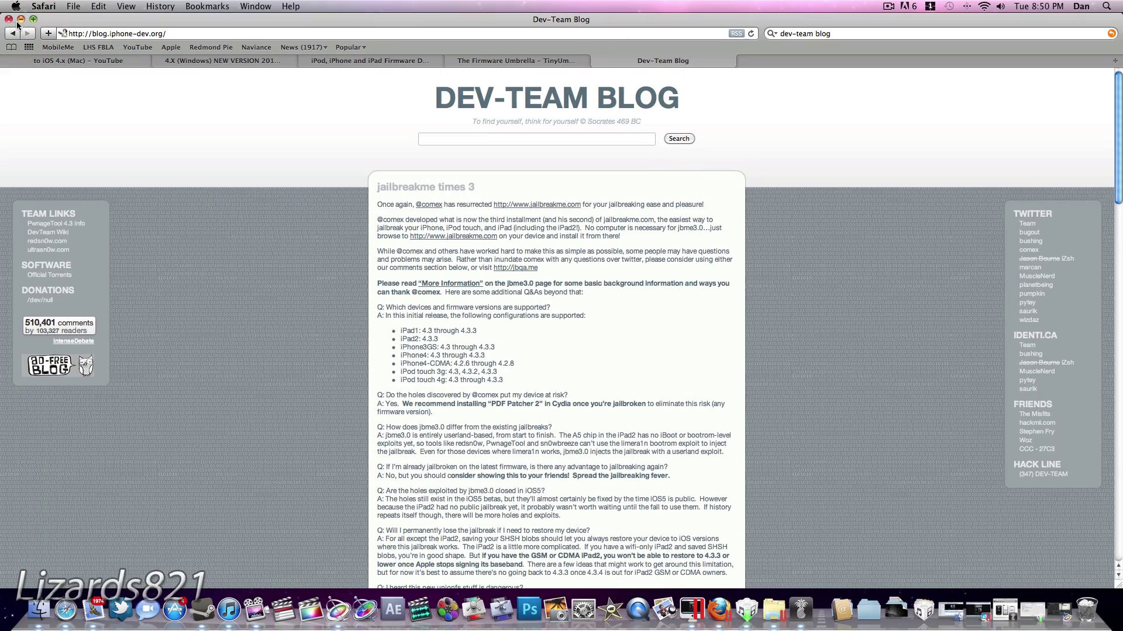
left_click(19, 21)
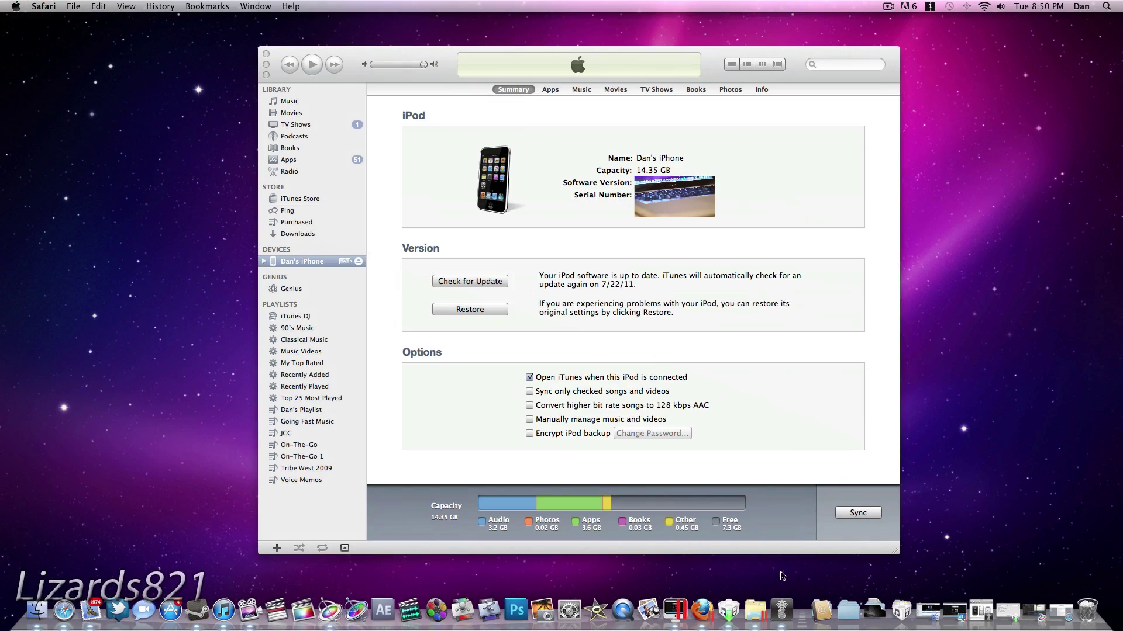
- Launch PwnageTool in Expert mode for iPod Touch 3G, 4G and load iPod3,1_4.3.3_8J2_Restore.ipsw
left_click(780, 619)
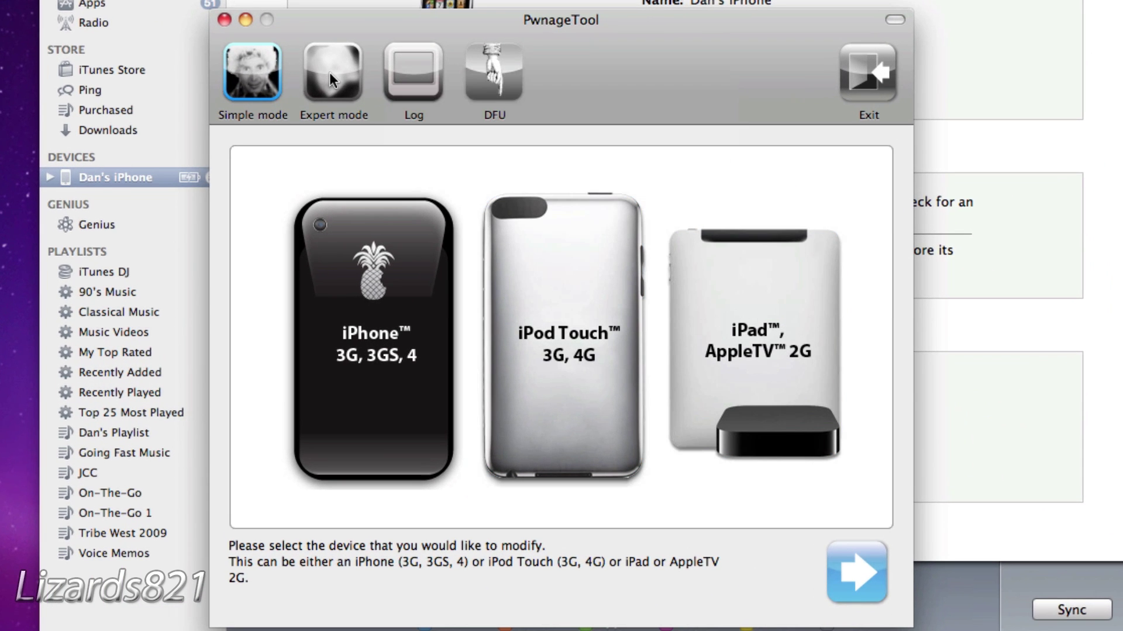
left_click(328, 72)
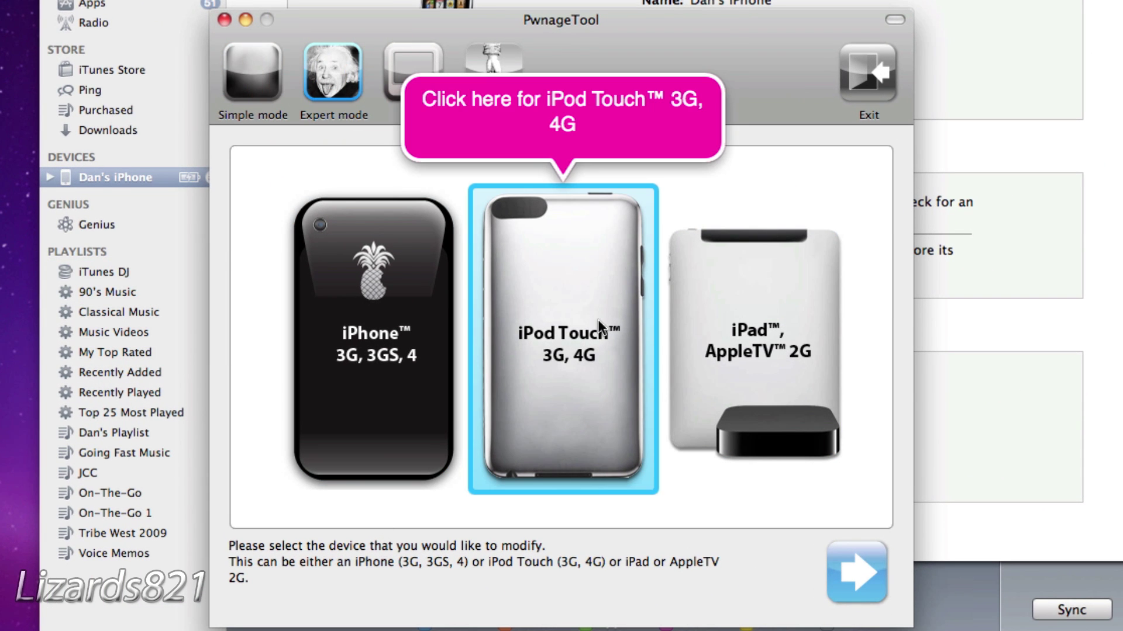
left_click(552, 341)
left_click(853, 572)
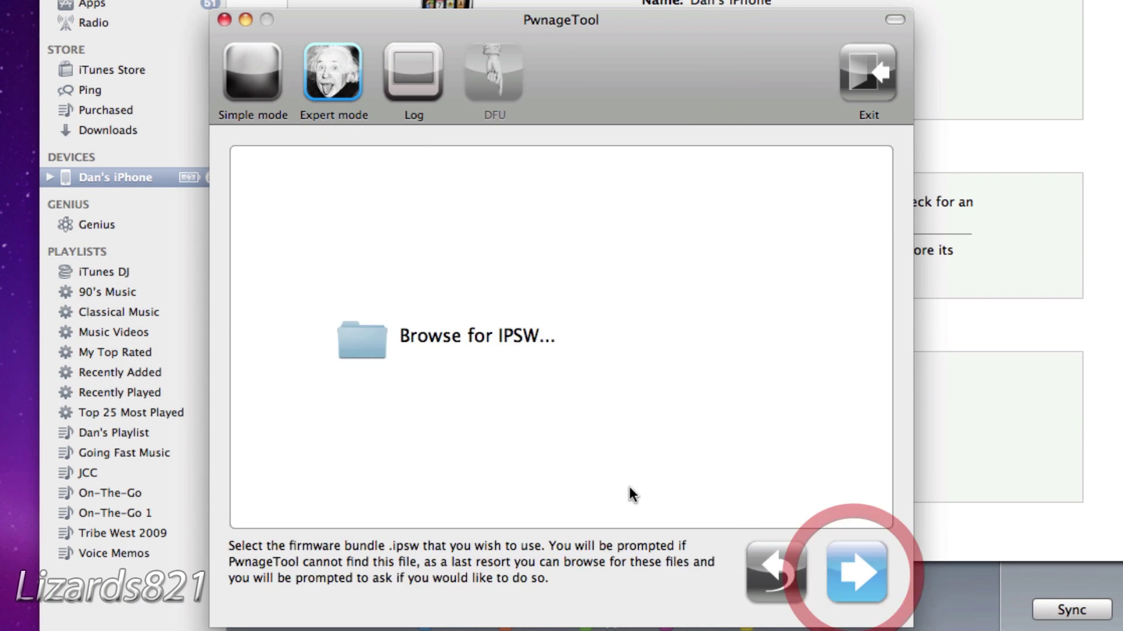
left_click(441, 335)
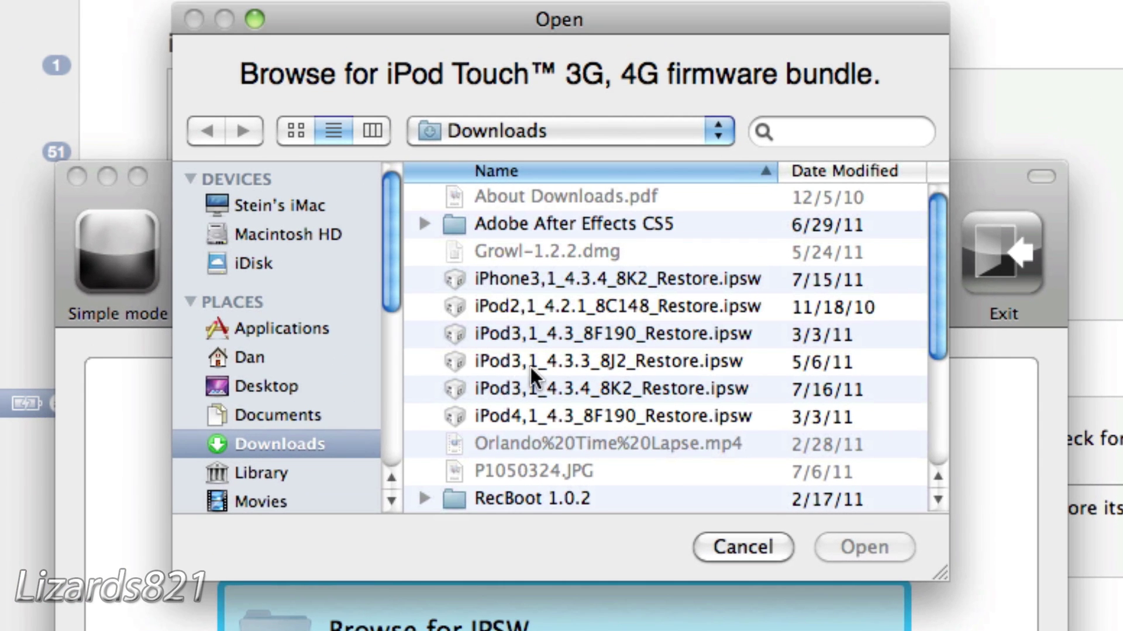
scroll(573, 188, "down", 1)
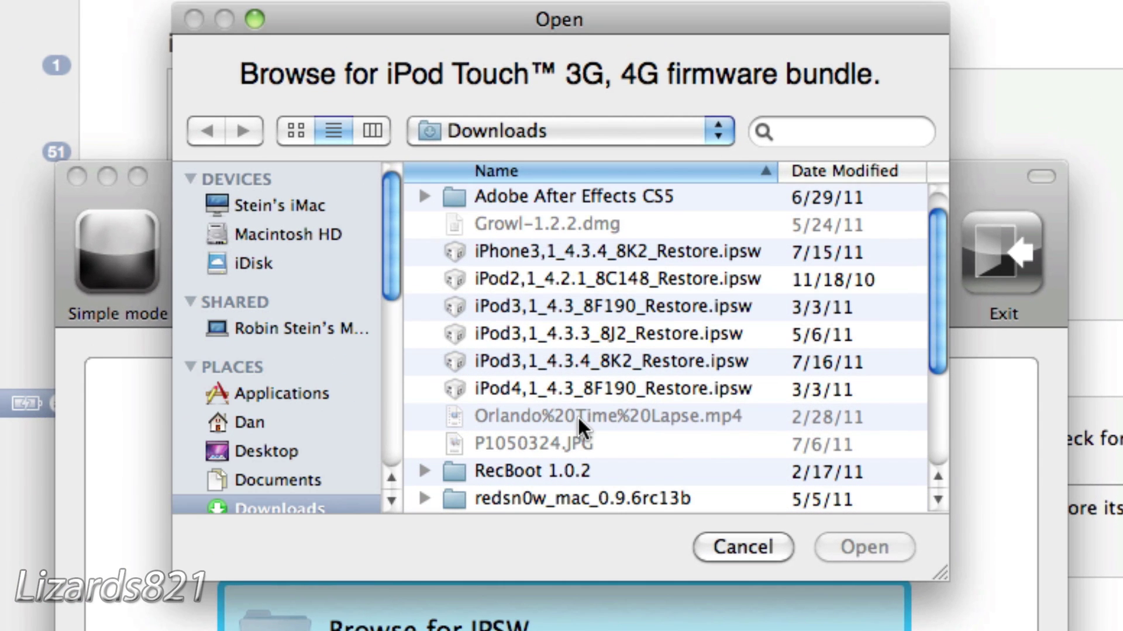
left_click(671, 331)
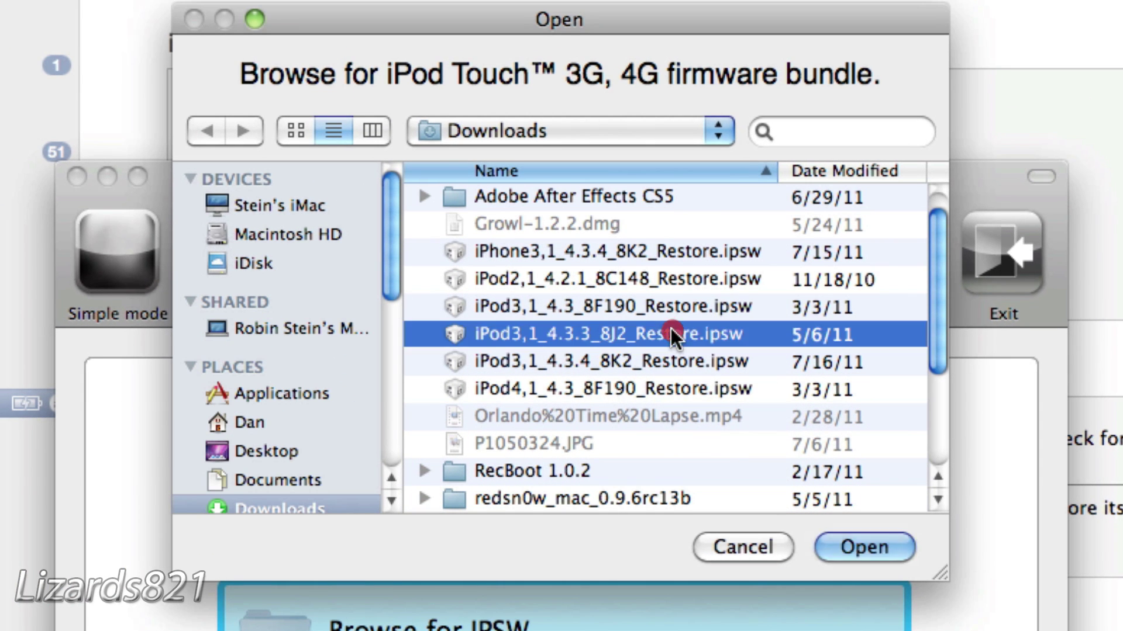
left_click(671, 330)
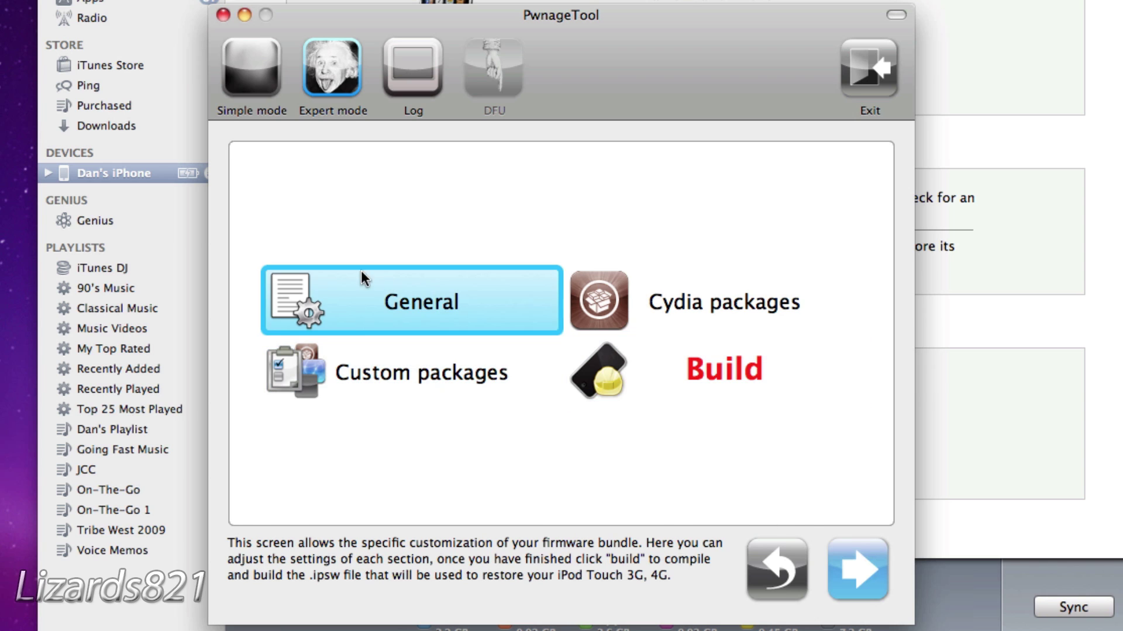
- Review the General settings twice, leaving the root partition at 833 MB, then select Build
left_click(462, 304)
left_click(842, 576)
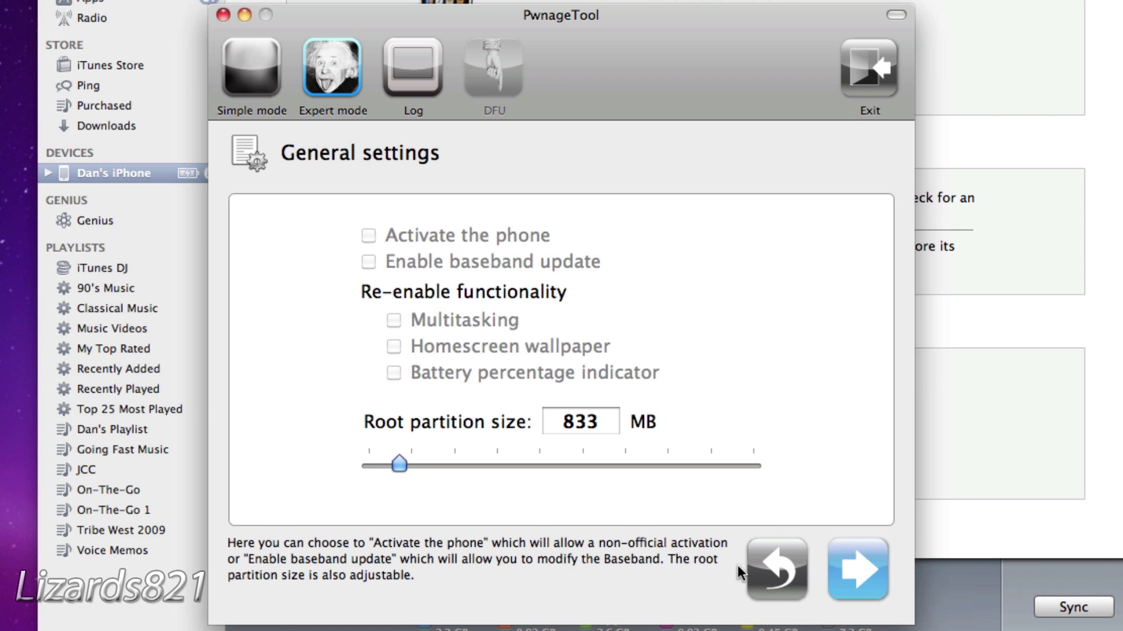
left_click(781, 576)
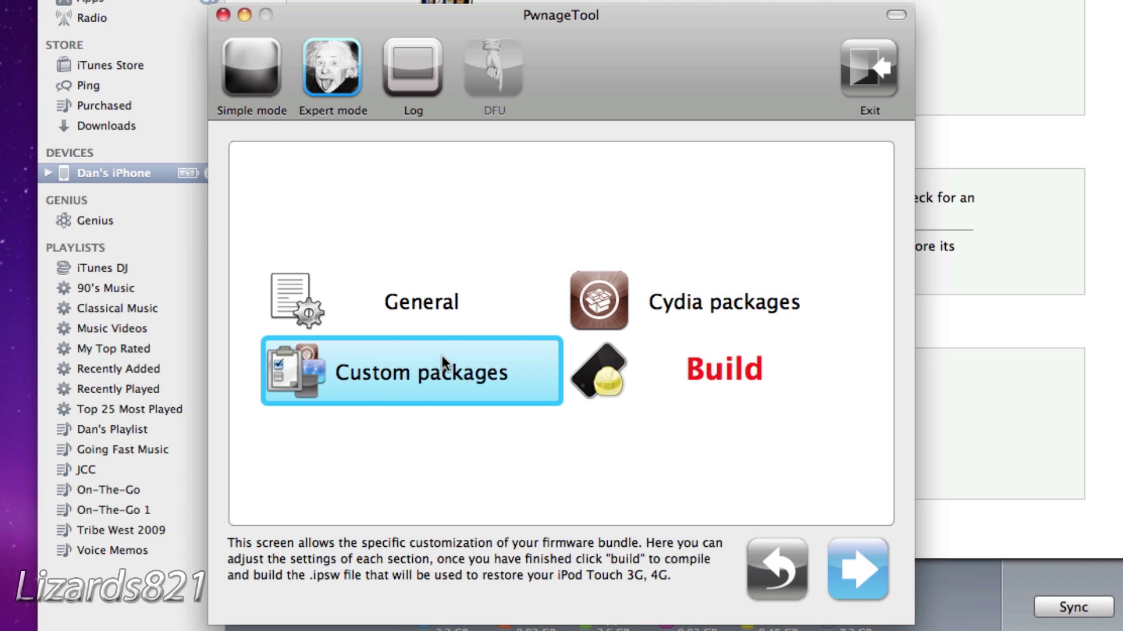
left_click(406, 321)
left_click(865, 582)
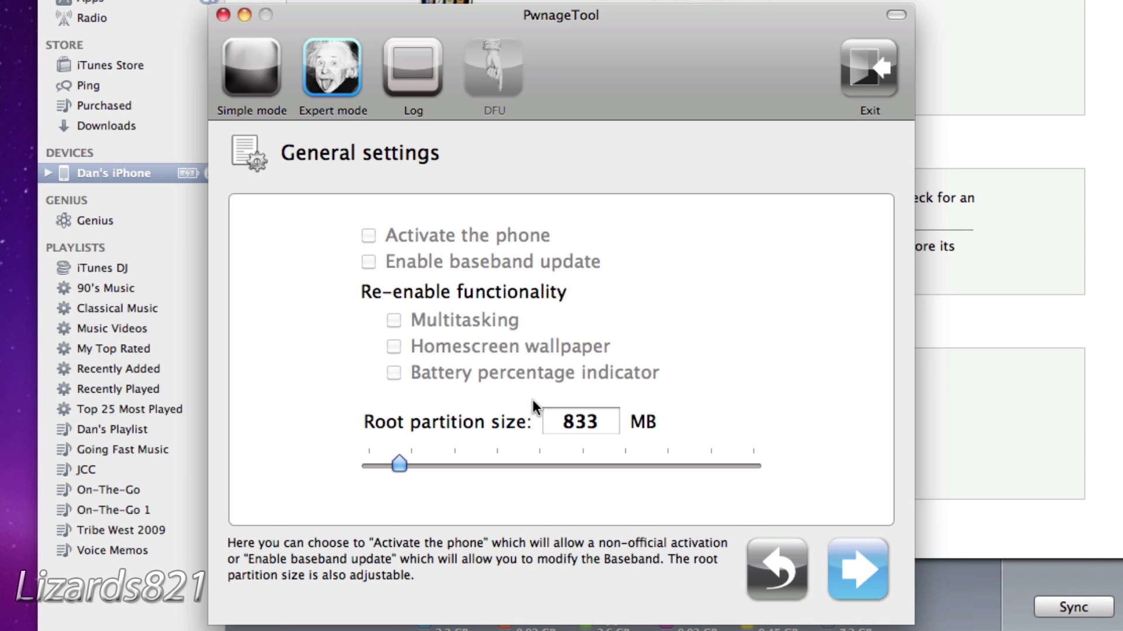
left_click(801, 584)
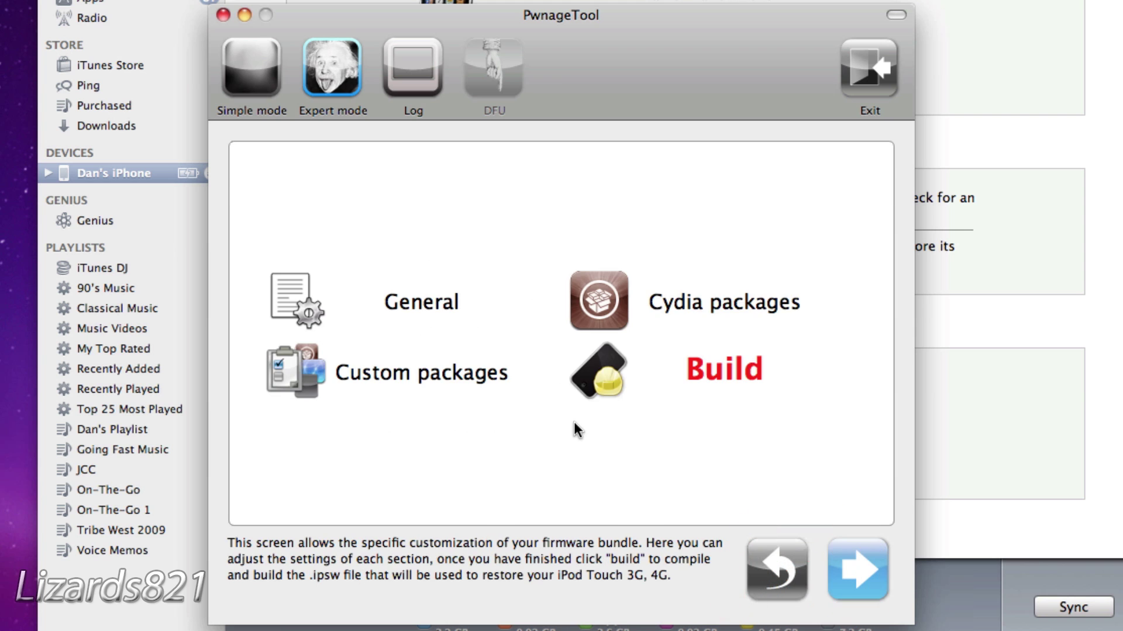
left_click(678, 369)
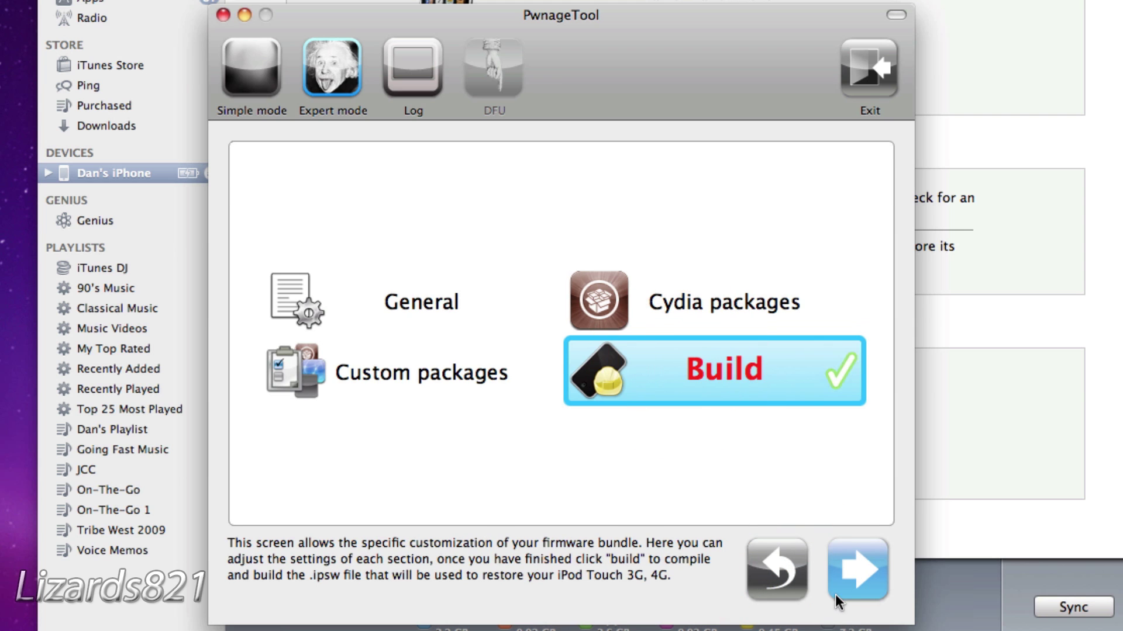
- Start the build, cancel saving iPod3,1_4.3.3_8J2_Custom_Restore.ipsw, and quit PwnageTool
left_click(855, 581)
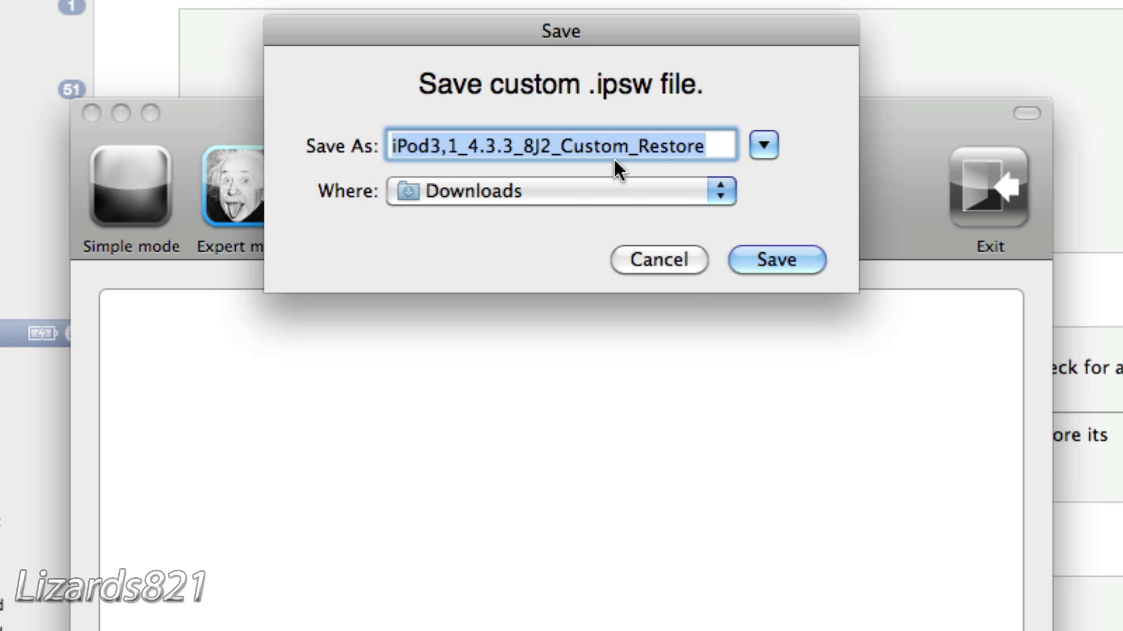
left_click(665, 266)
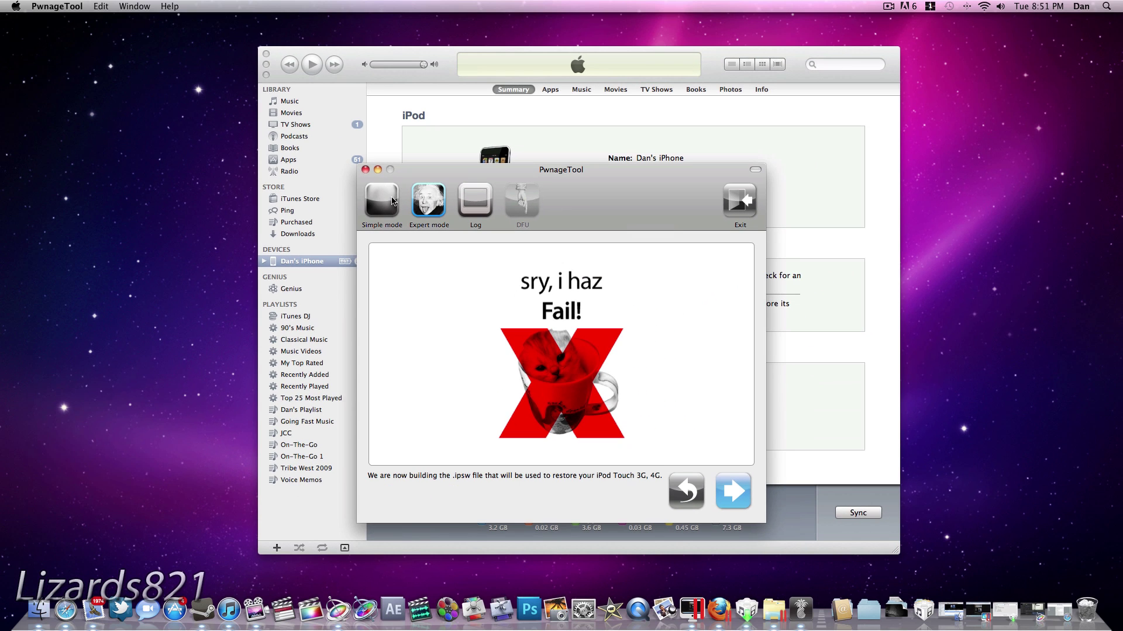
left_click(364, 170)
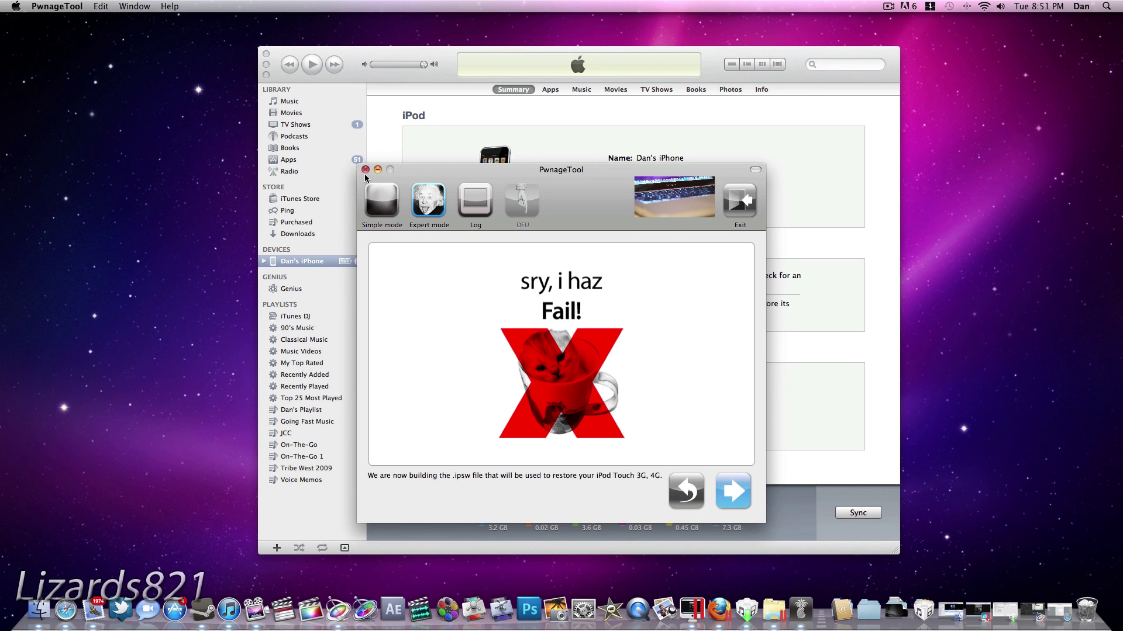
left_click(793, 441)
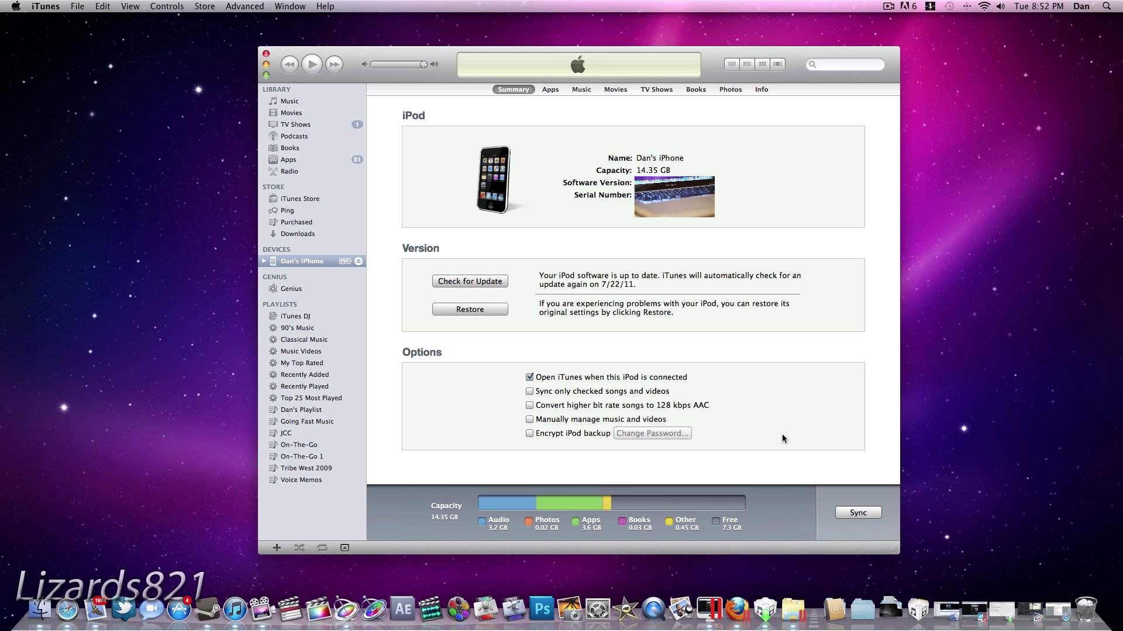
- Run RecBoot Exit Only from the RecBoot 1.0.2 folder, centre its window, then close it
left_click(951, 619)
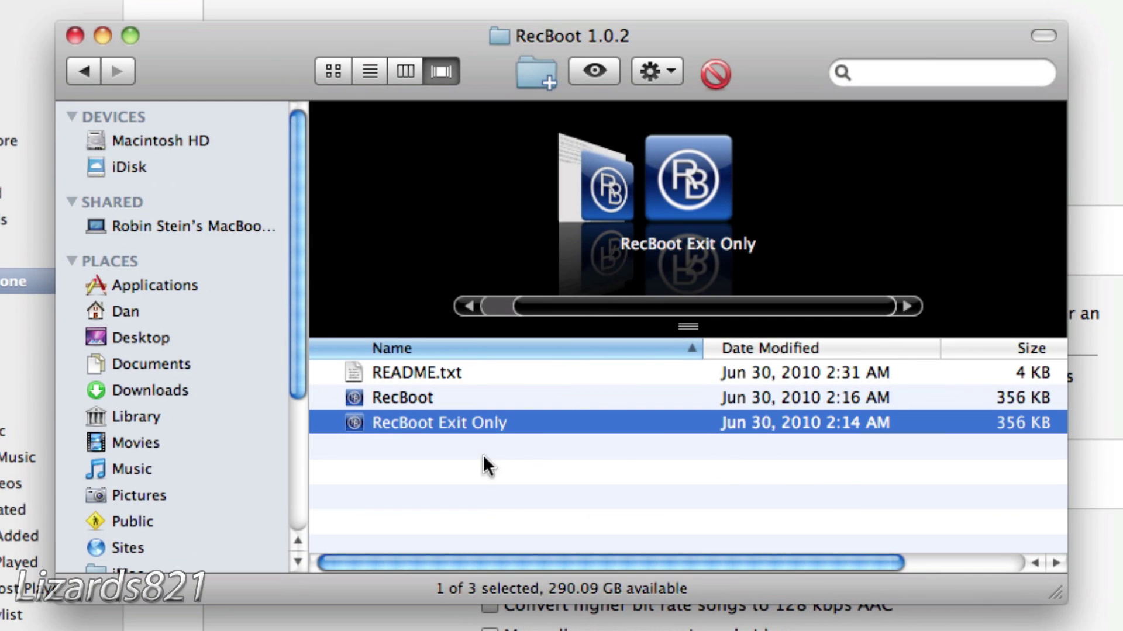
double_click(391, 421)
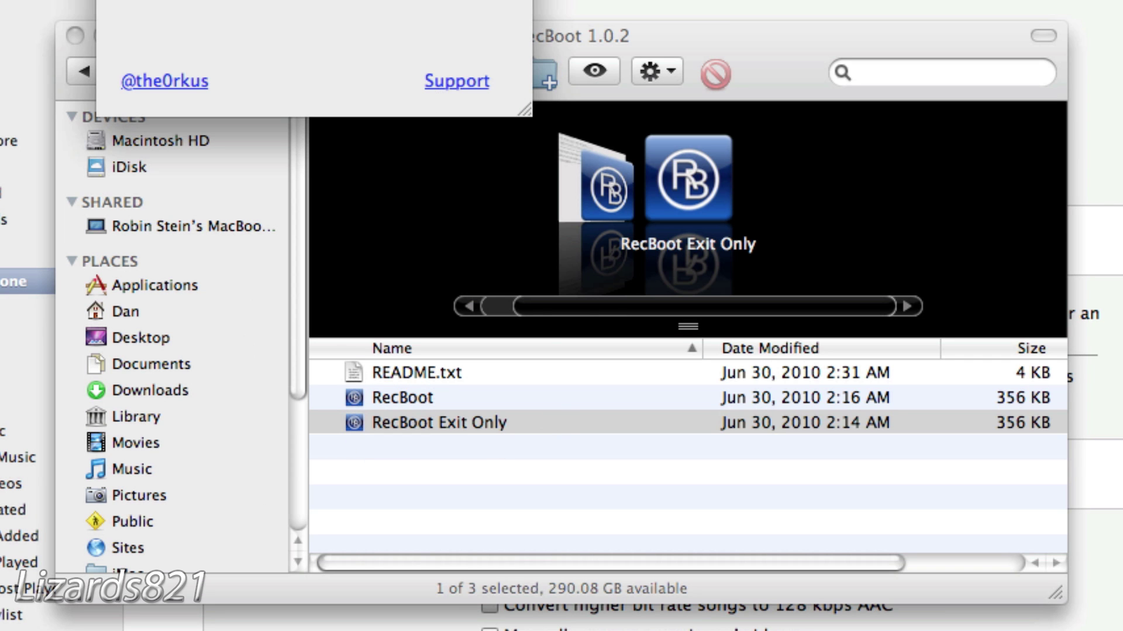
left_click_drag(304, 0, 746, 169)
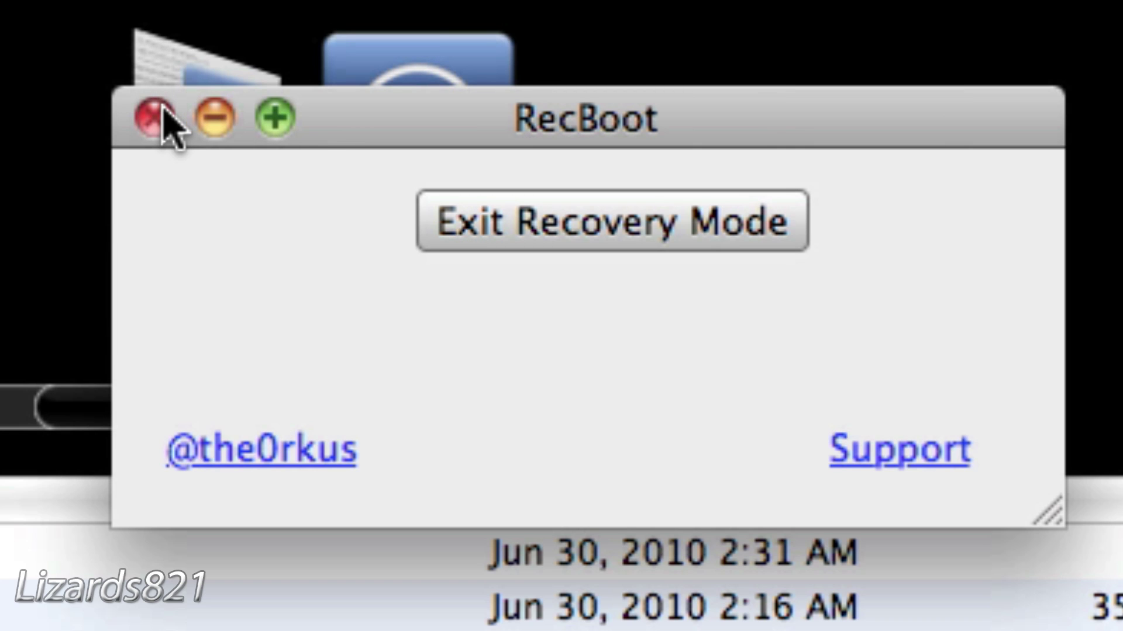
left_click(157, 117)
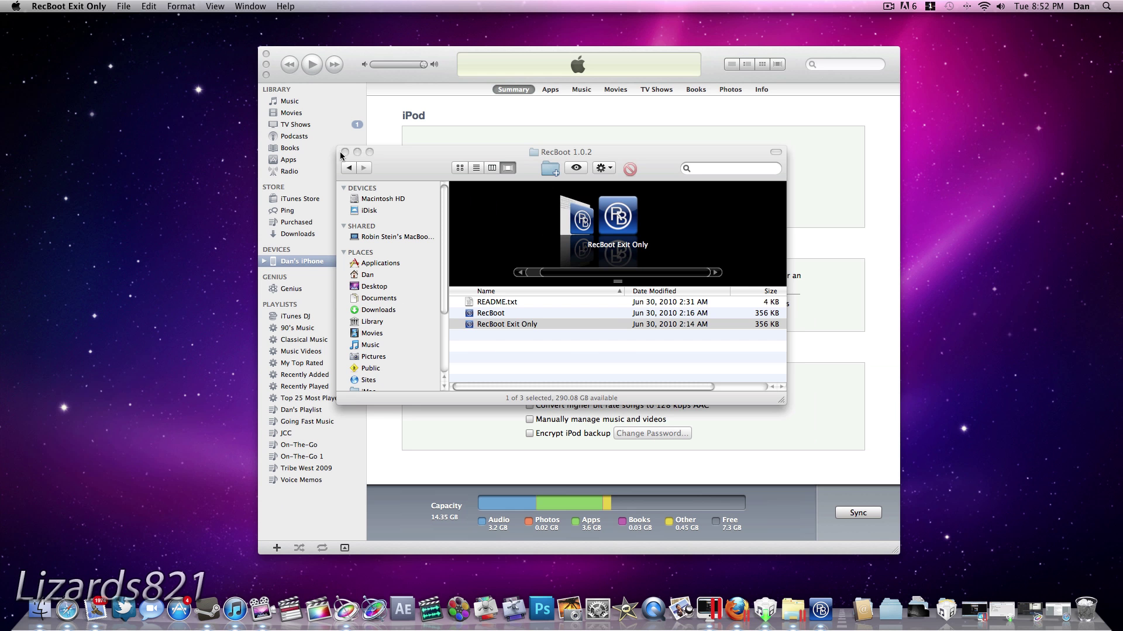
left_click(345, 157)
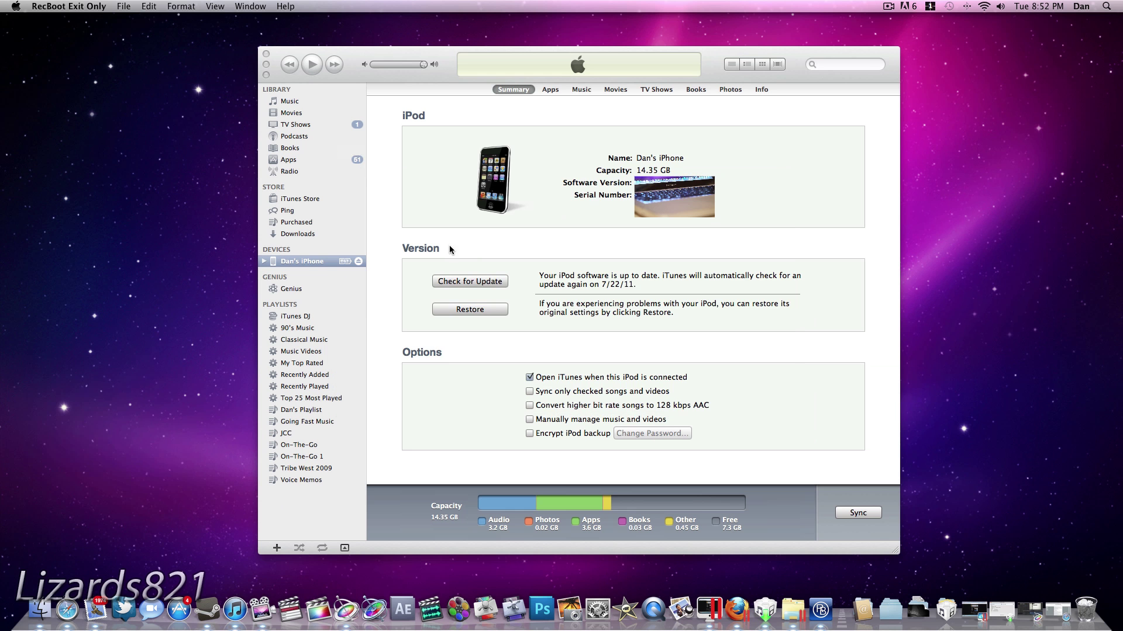
left_click(488, 240)
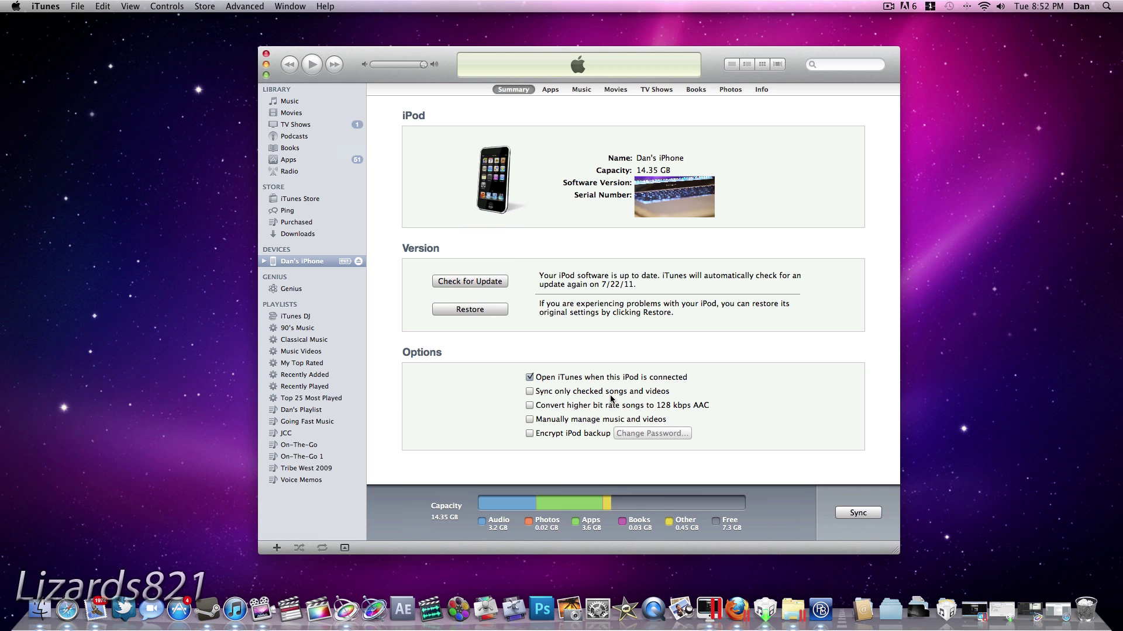